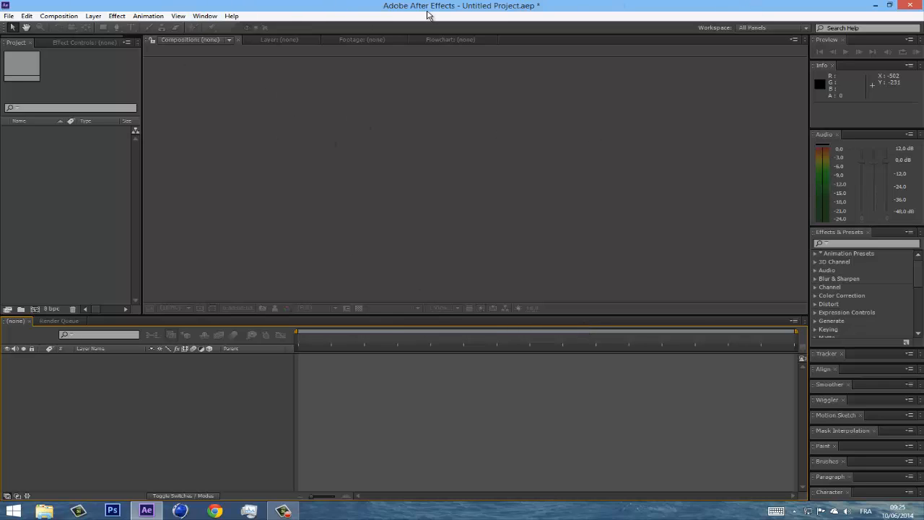
- Create a new composition Comp 1 with the HDTV 1080 29.97 preset and a 10-second duration
left_click(53, 16)
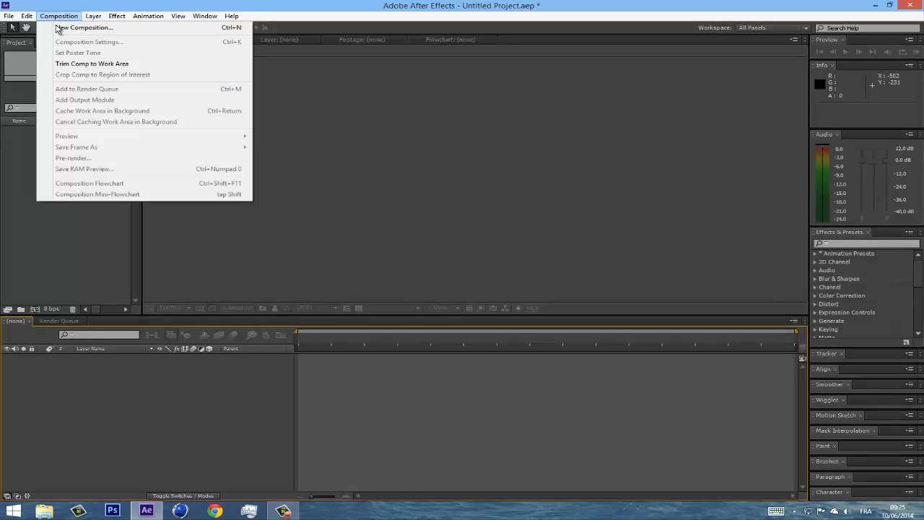
left_click(63, 31)
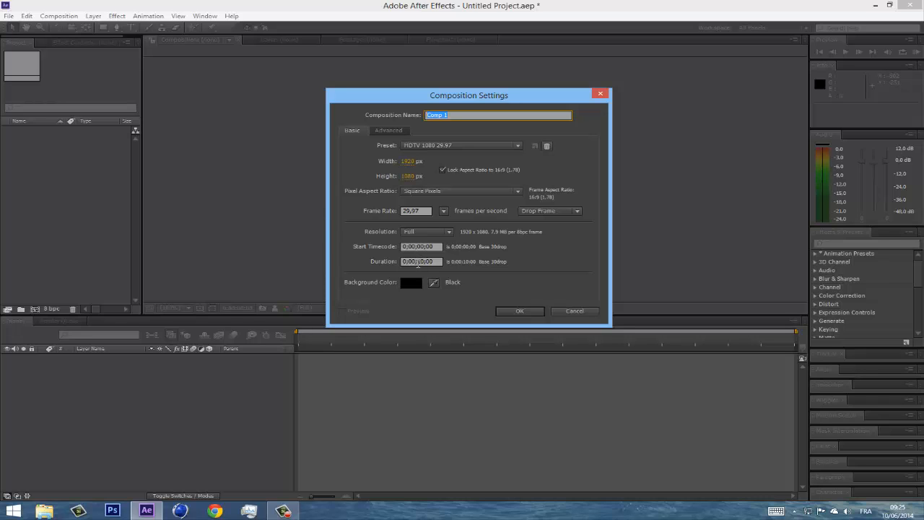
left_click(514, 312)
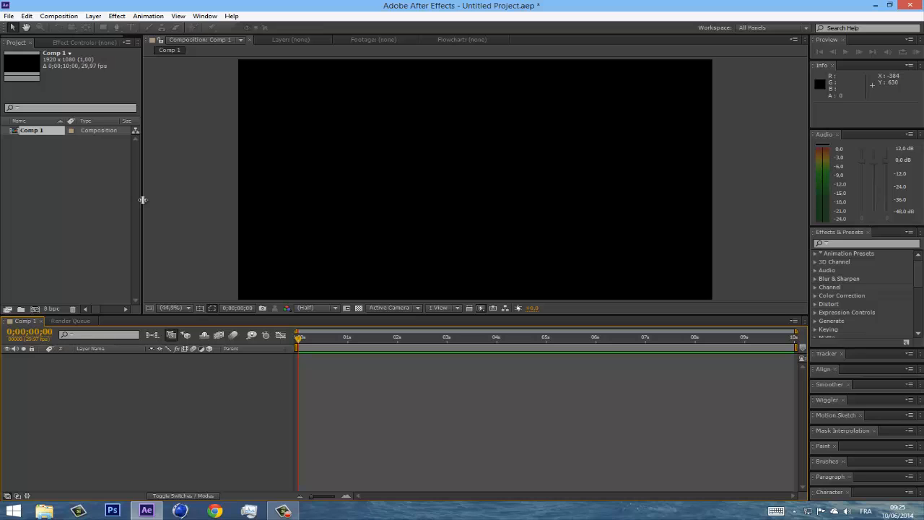
- Import the logo image No2.png and the Screen Glitch - Free Stock Footage video into the project
double_click(32, 262)
left_click(282, 148)
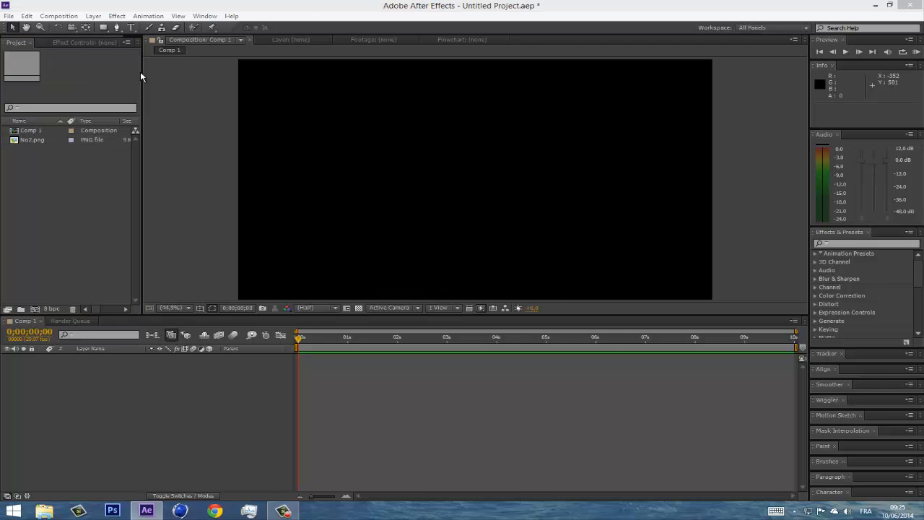
left_click(227, 46)
left_click(226, 46)
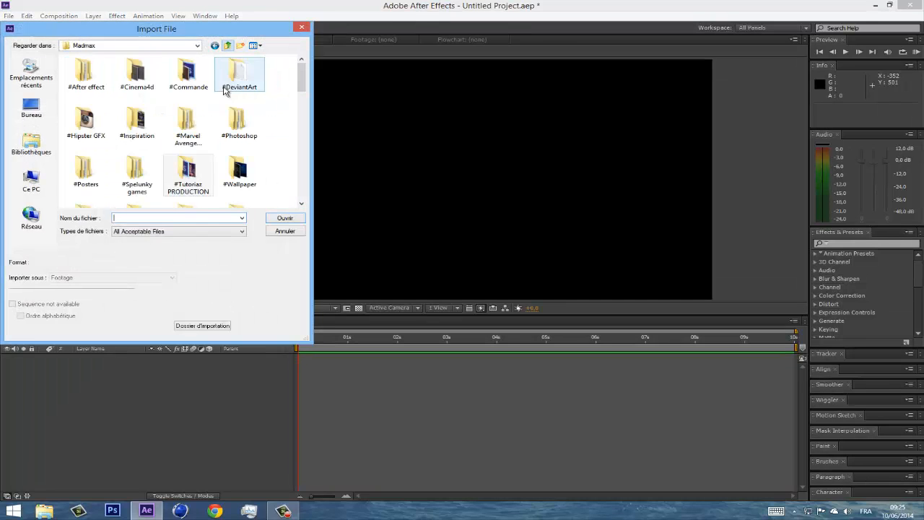
left_click_drag(302, 81, 309, 204)
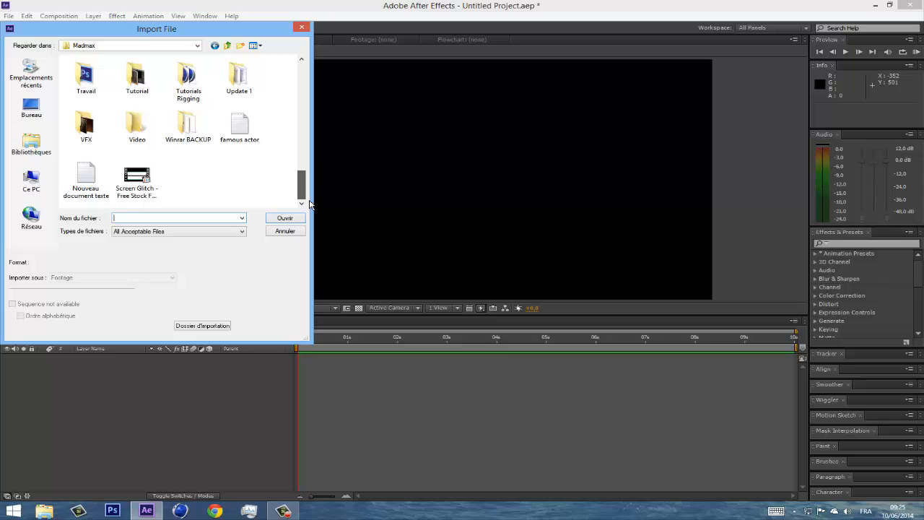
left_click(133, 185)
double_click(133, 185)
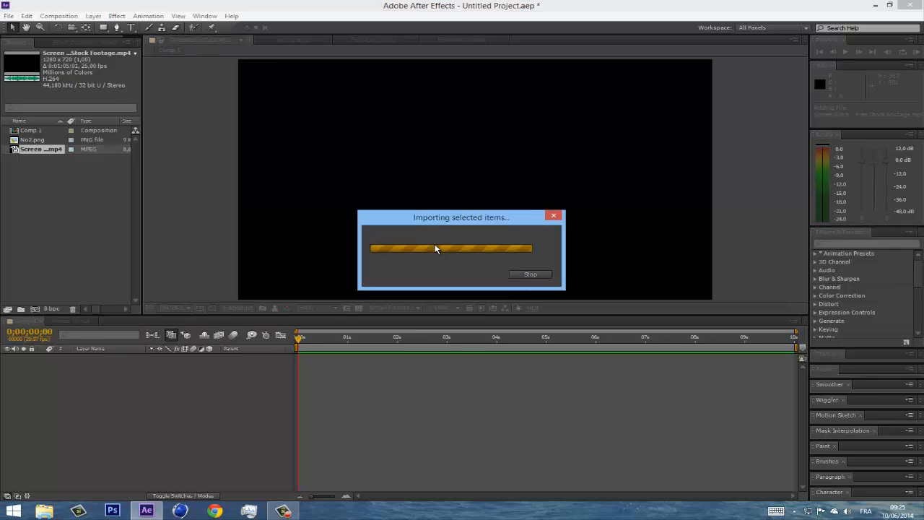
- Add No2.png and the Screen Glitch footage together to the Comp 1 timeline as layers
left_click_drag(146, 193, 177, 189)
left_click(32, 136, "shift")
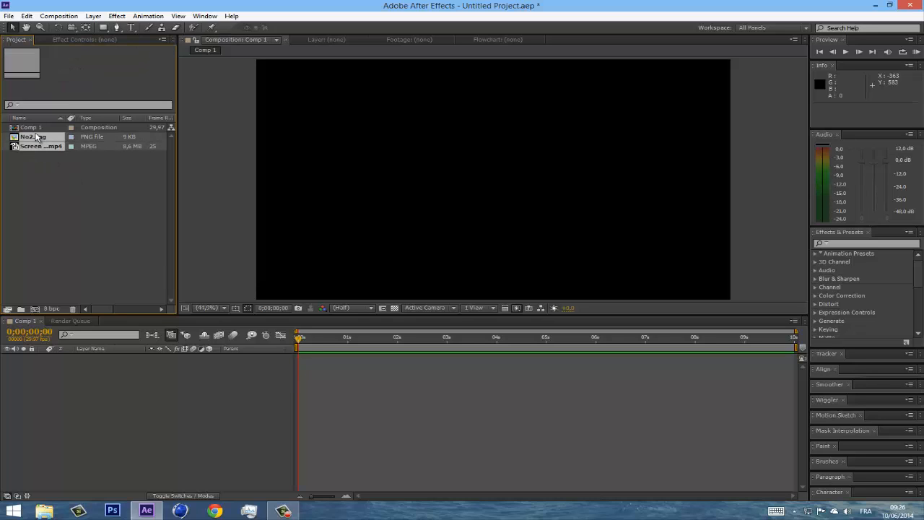
left_click_drag(36, 138, 105, 386)
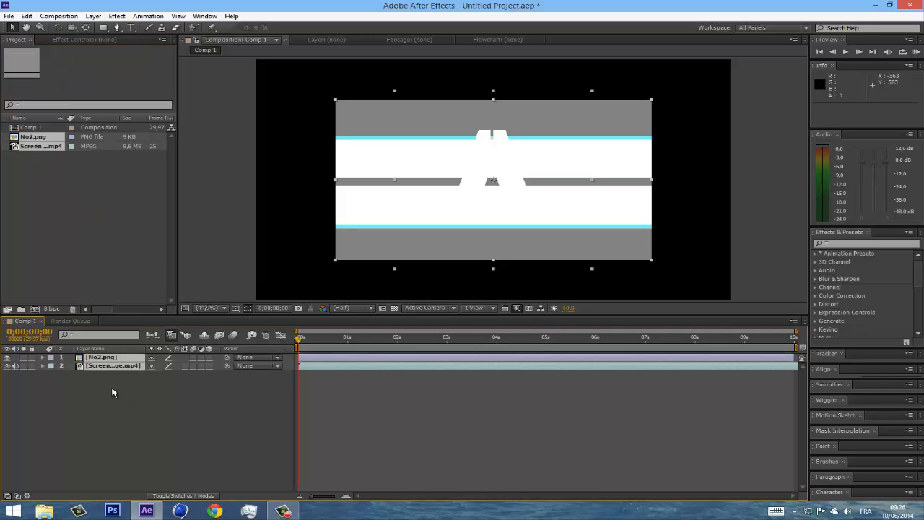
- Move the Screen Glitch footage layer above No2.png and hide its video
left_click(104, 368)
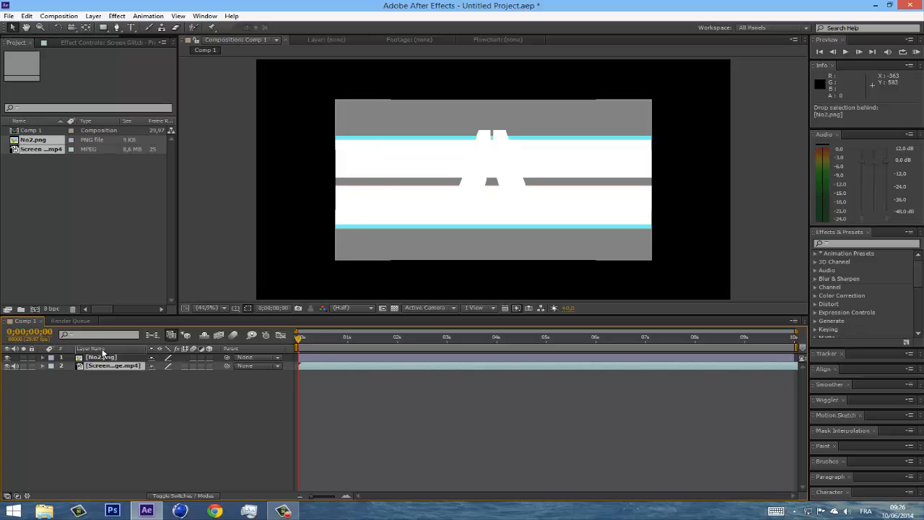
left_click_drag(105, 368, 107, 358)
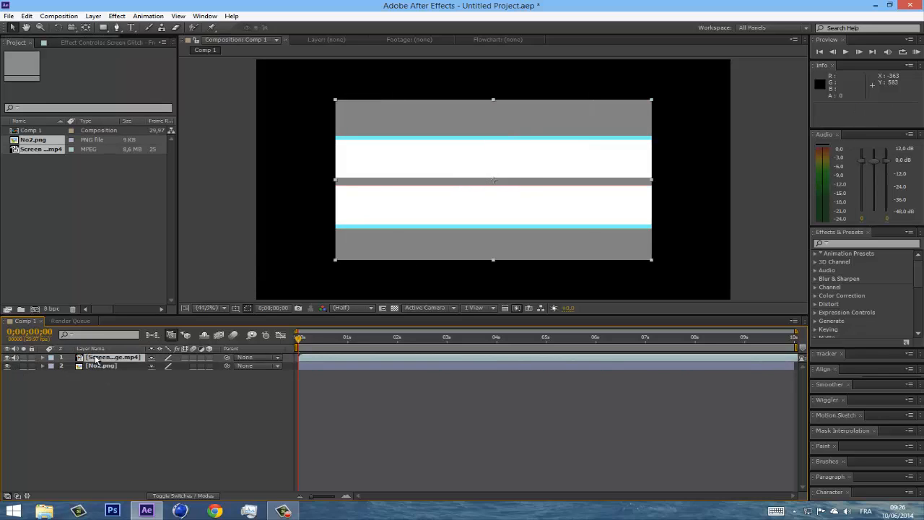
left_click(8, 357)
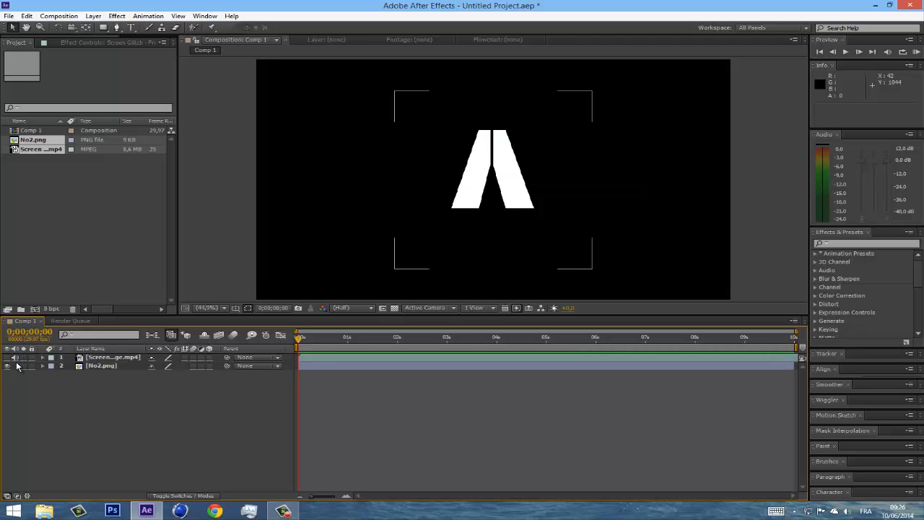
- Create a new adjustment layer on top of the composition's other layers
left_click(96, 17)
mouse_move(114, 29)
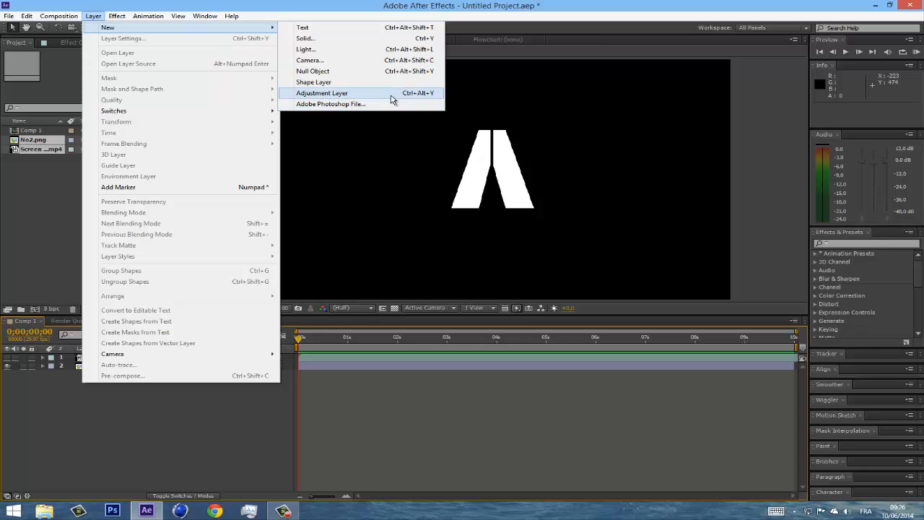
left_click(320, 95)
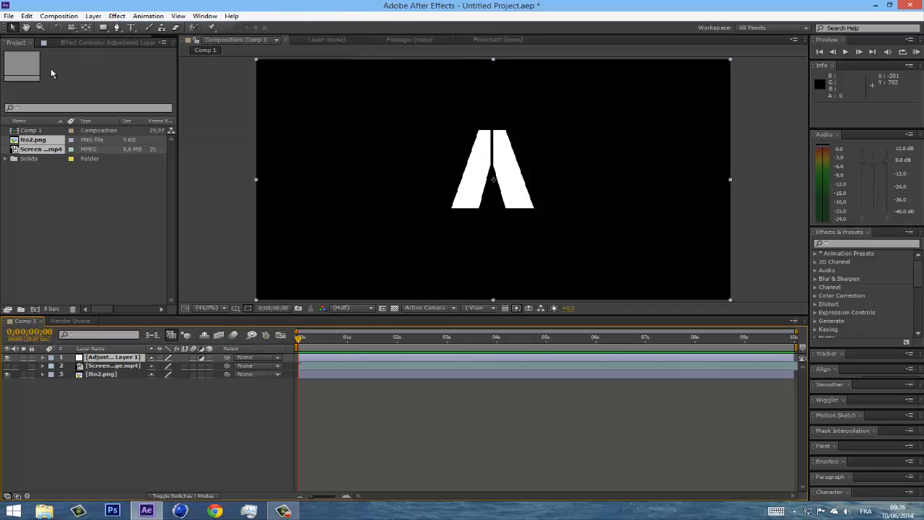
- Search the effects for "displac" and apply Displacement Map to the adjustment layer
left_click(111, 42)
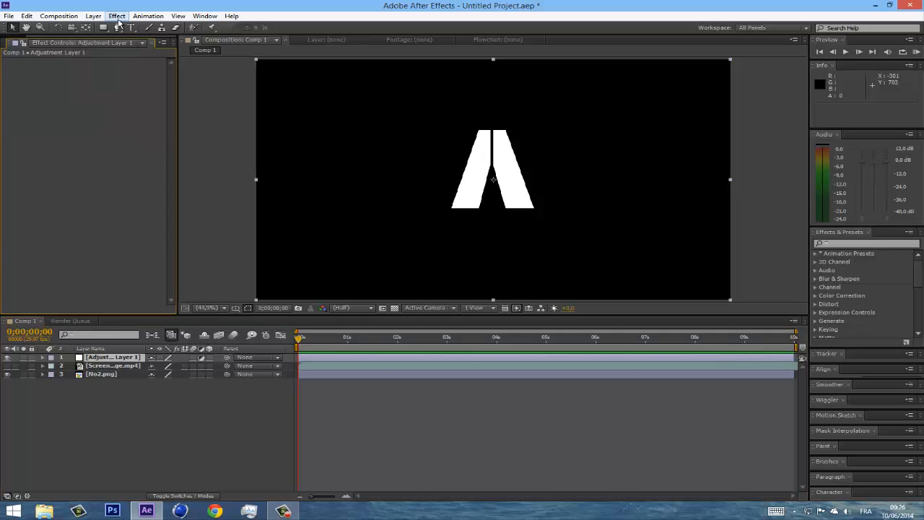
left_click(879, 244)
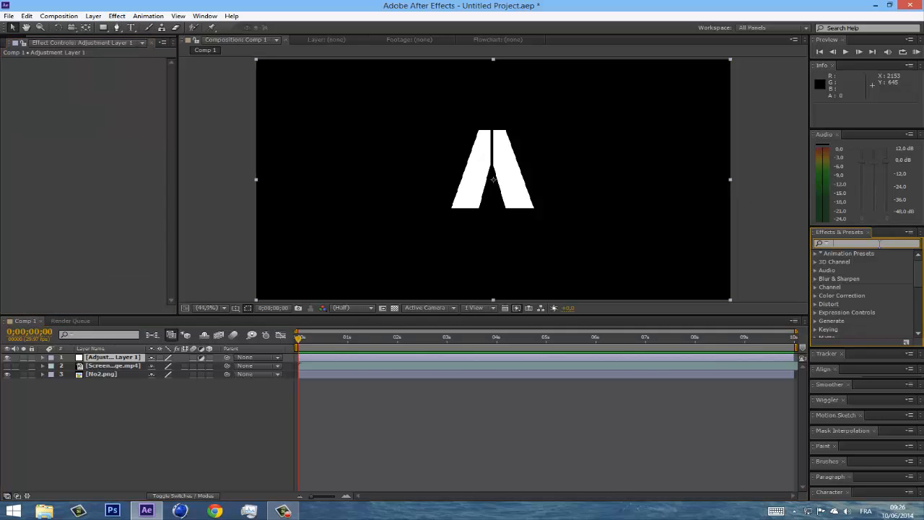
type("d")
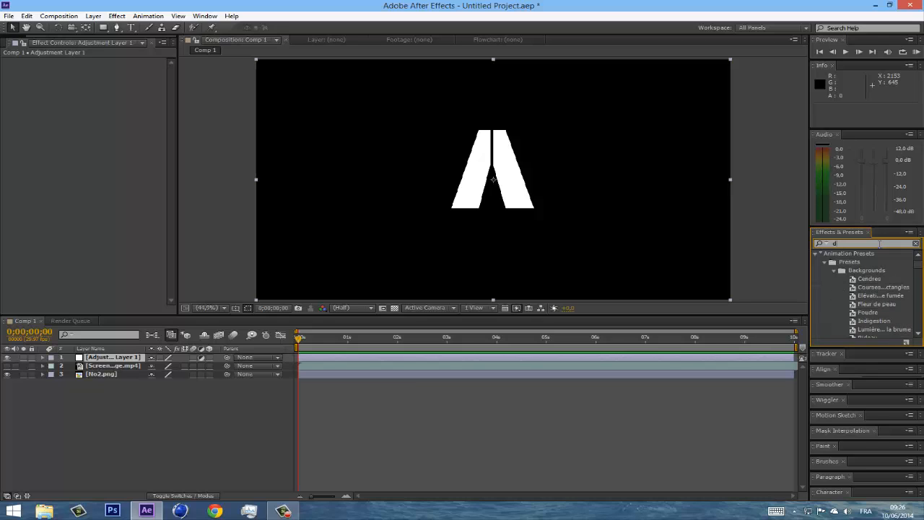
type("isplac")
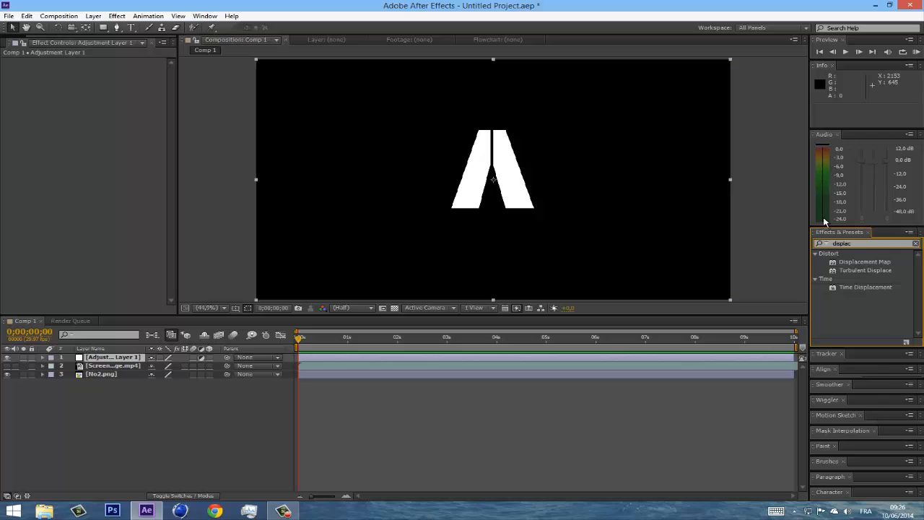
left_click_drag(869, 263, 109, 358)
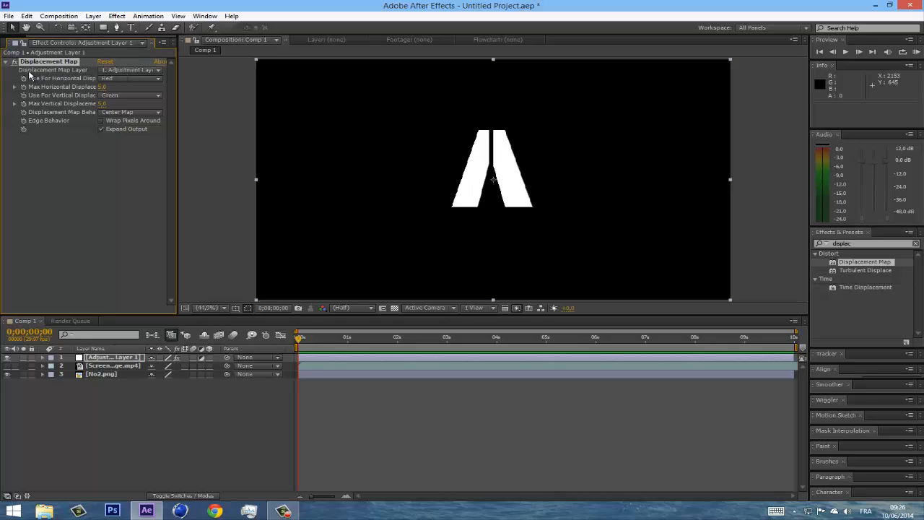
- Use the Screen Glitch footage as the displacement map layer, with maximum displacement of 11 horizontally and 24 vertically
left_click(106, 72)
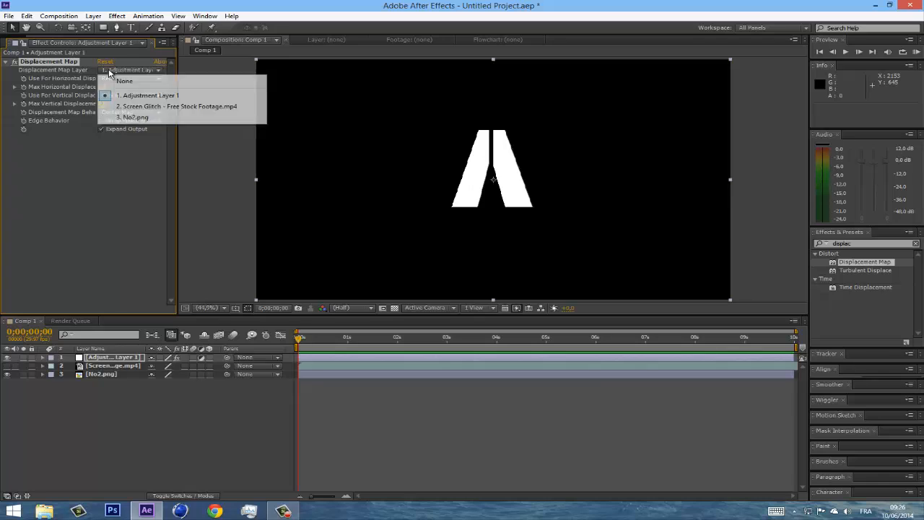
left_click(149, 108)
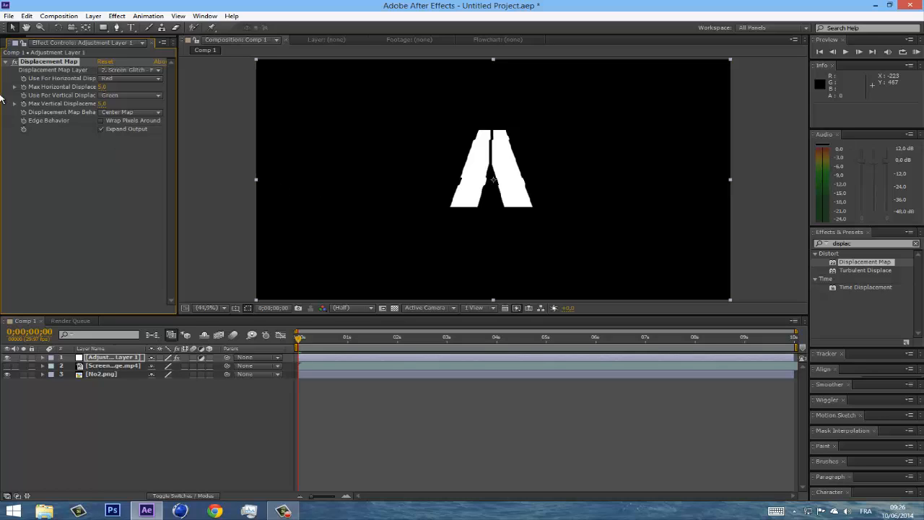
mouse_move(112, 86)
left_mouse_down()
mouse_move(137, 96)
mouse_move(119, 105)
mouse_move(94, 96)
mouse_move(117, 99)
left_mouse_up()
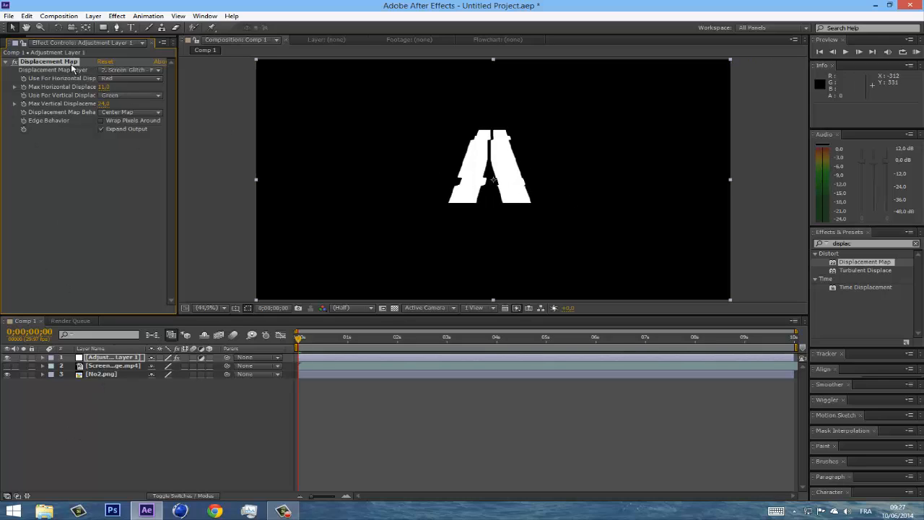
- Scale the No2.png layer to 142% and move the logo about 9 px right and 22 px down
left_click(105, 374)
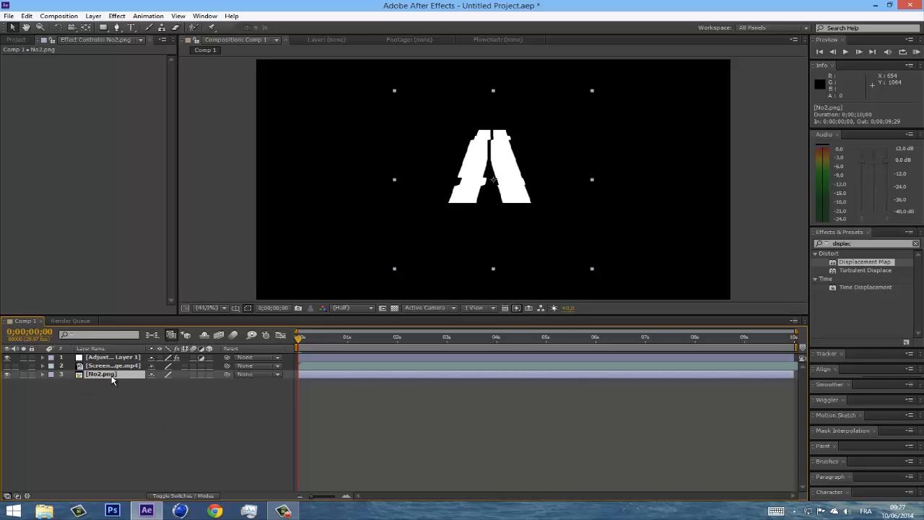
key("s")
left_click_drag(187, 383, 209, 383)
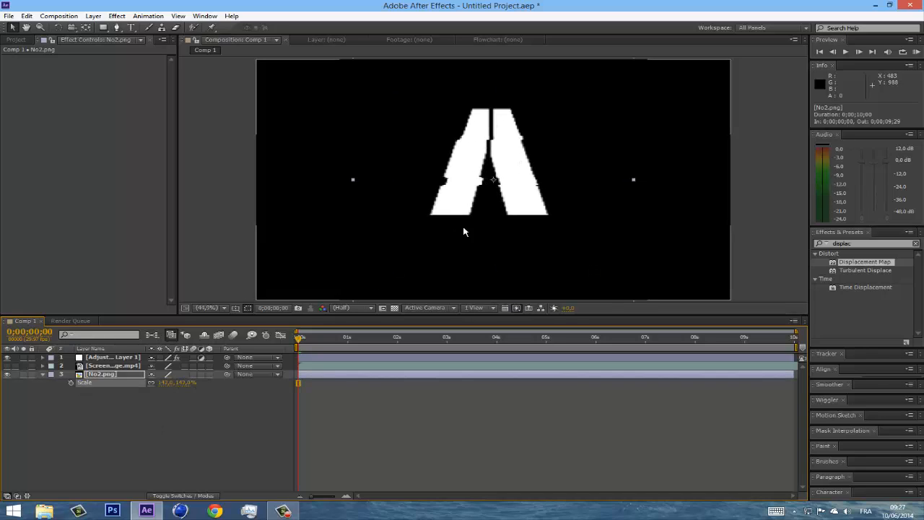
left_click_drag(464, 231, 468, 239)
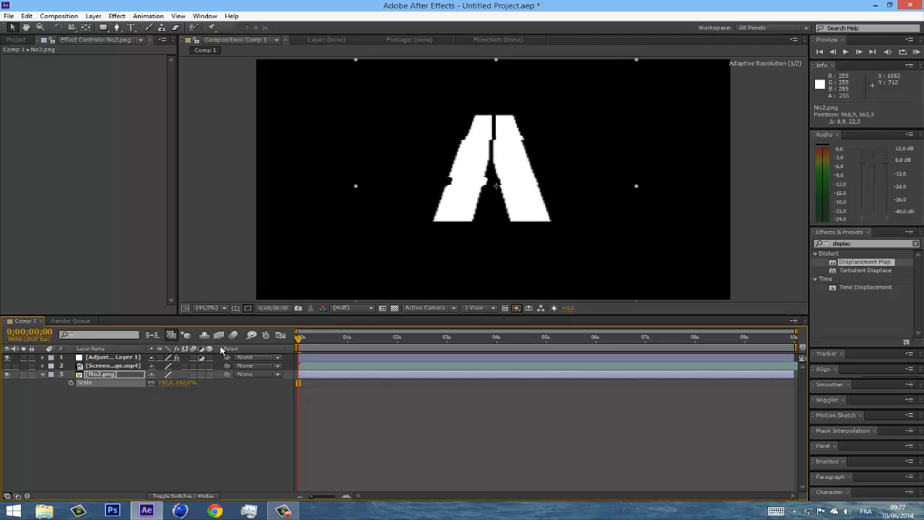
- Set the Max Horizontal Displacement of the adjustment layer's Displacement Map to 12
left_click(134, 359)
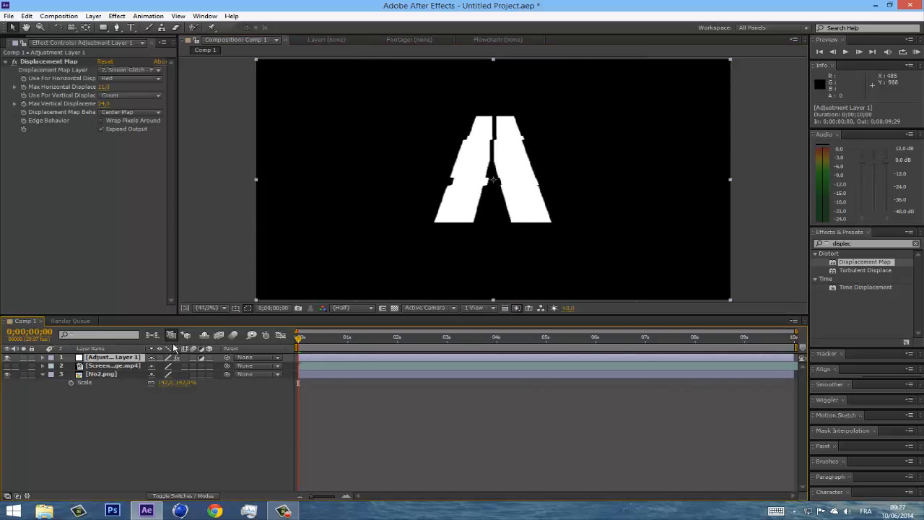
left_click_drag(106, 86, 107, 91)
left_click(106, 87)
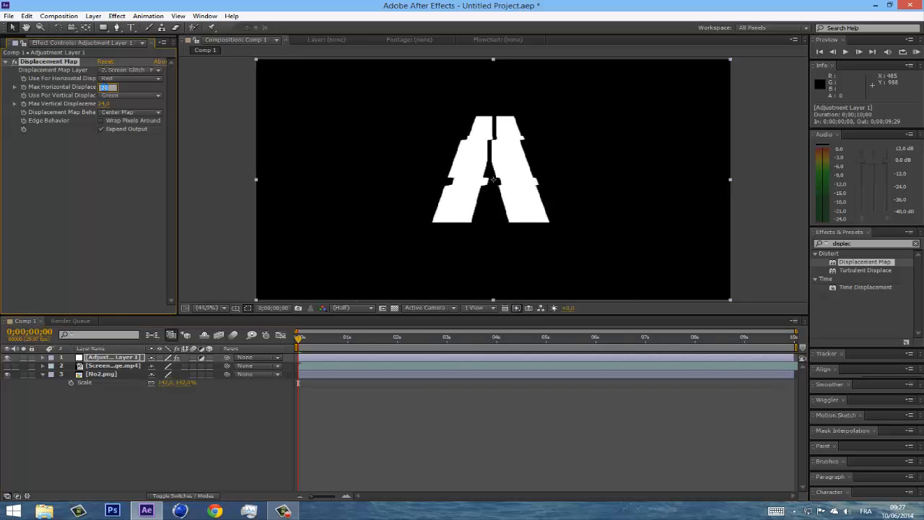
type("12")
key("Return")
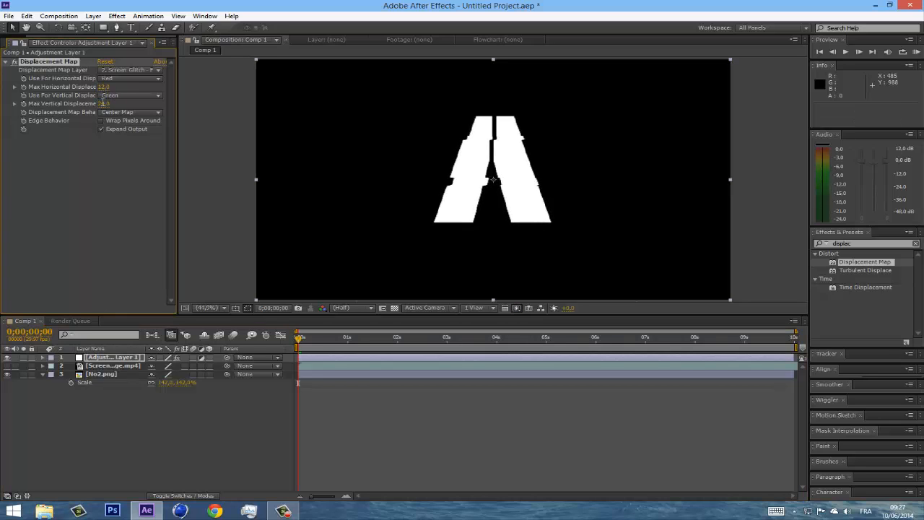
- Set the Max Vertical Displacement to 5 and use Saturation for the vertical displacement
left_click(105, 104)
type("5")
key("Return")
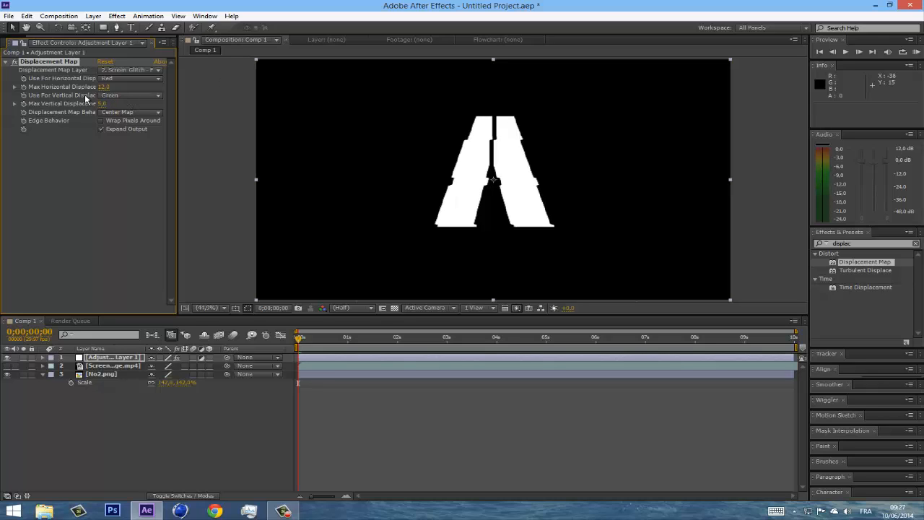
left_click(102, 95)
left_click(134, 182)
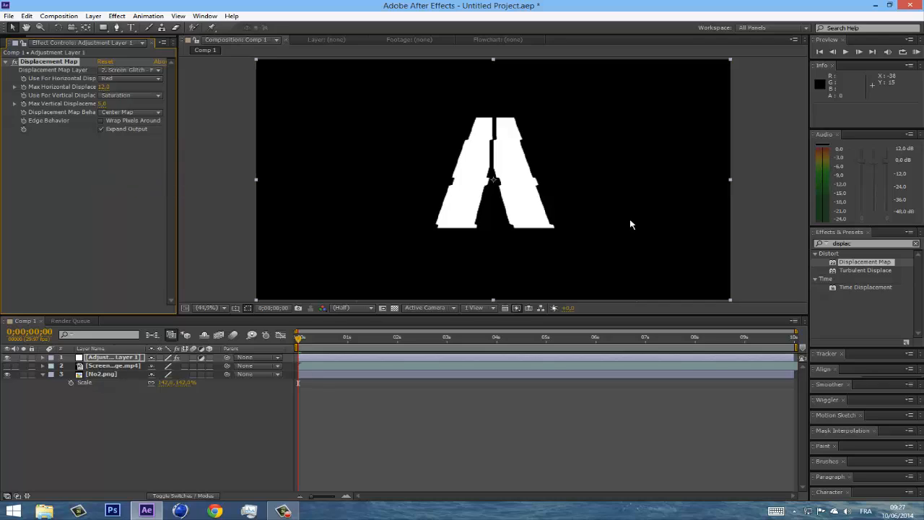
left_click(146, 93)
left_click(147, 95)
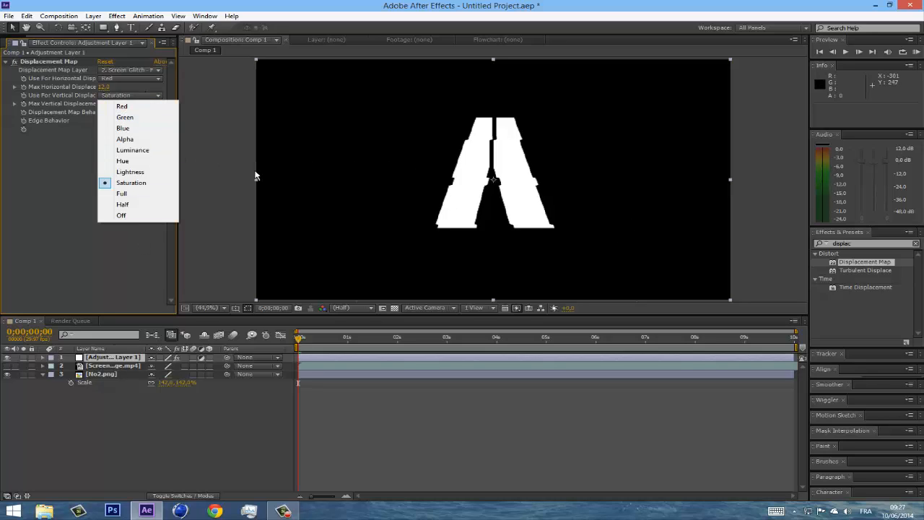
left_click(121, 96)
left_click(121, 96)
left_click(121, 96)
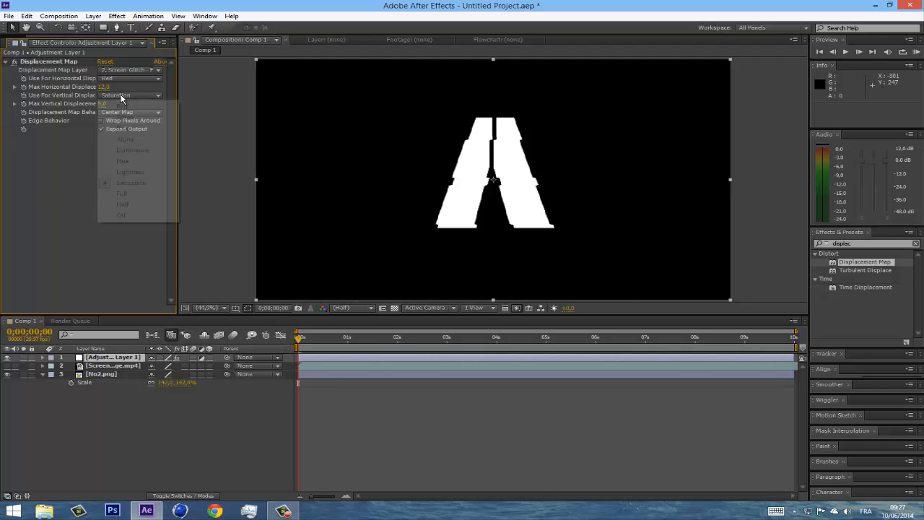
left_click(121, 96)
- Scrub through the glitch animation from the start and trim the adjustment layer's end to 0;00;01;00
left_click(300, 341)
left_click_drag(299, 341, 737, 327)
left_click_drag(321, 344, 296, 346)
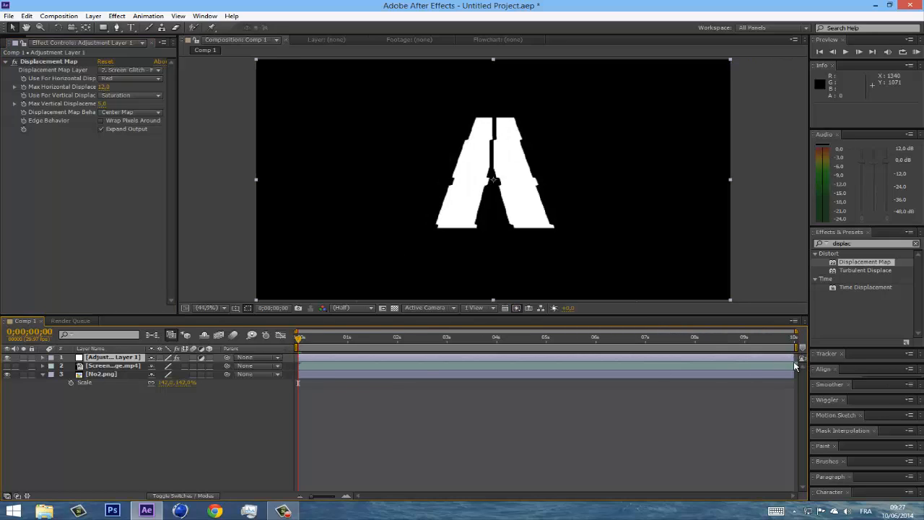
left_click_drag(794, 356, 343, 356)
- Place the current time at 0;00;01;29 and make a copy of the trimmed adjustment layer
left_click_drag(636, 341, 398, 340)
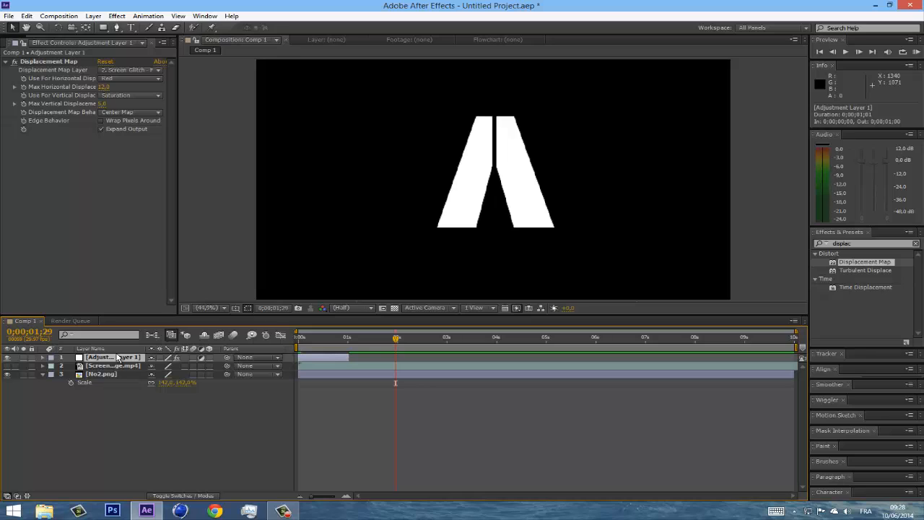
key("ctrl+c")
key("ctrl+v")
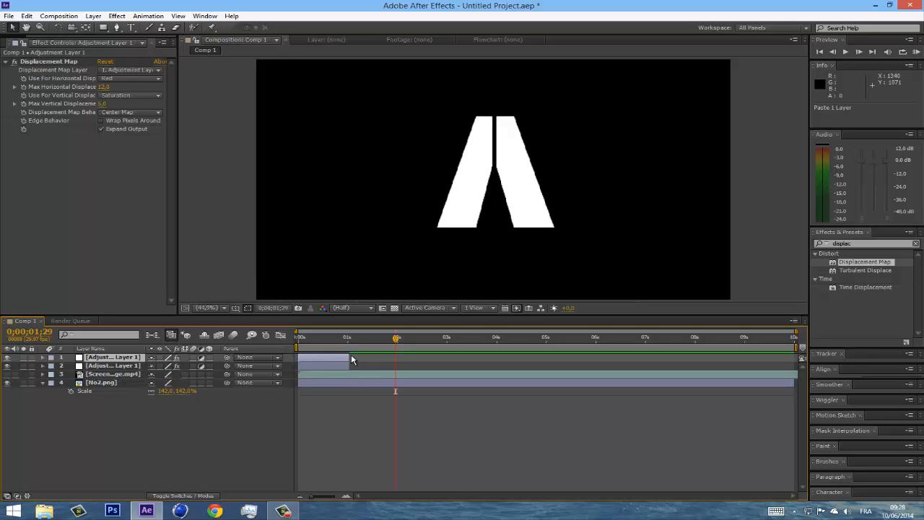
- Start the copied adjustment layer at 0;00;01;29, shorten the original, and place another copy of it from 0;00;01;03 to 0;00;01;11
left_click_drag(351, 358, 417, 356)
left_click(317, 366)
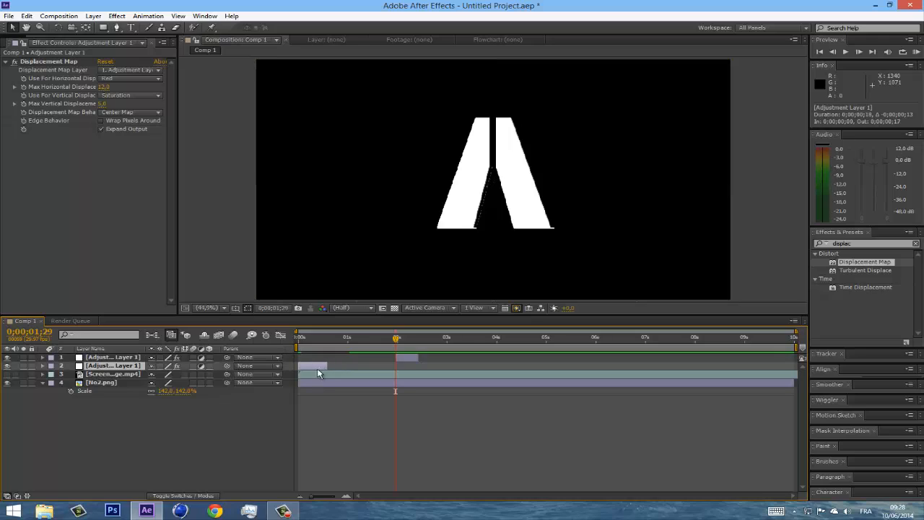
key("ctrl+c")
key("ctrl+v")
left_click_drag(306, 370, 358, 338)
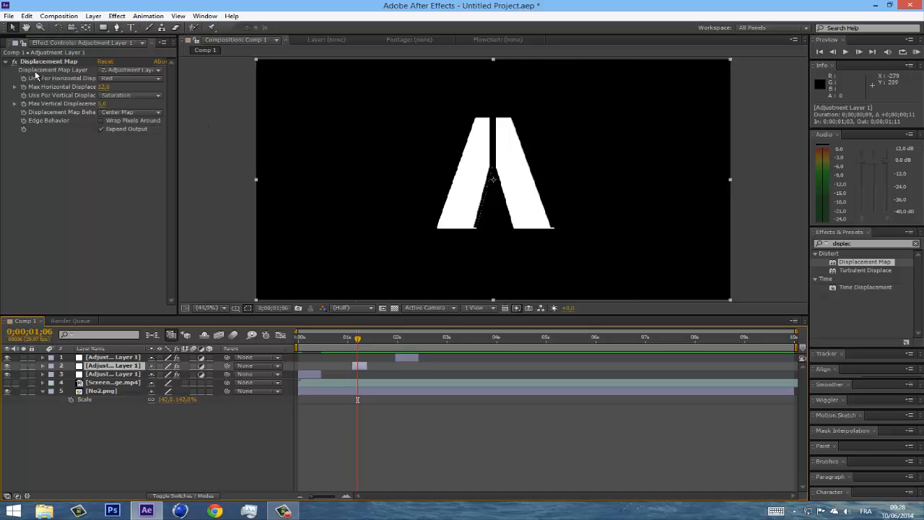
- Use Screen Glitch - Free Stock Footage.mp4 as the Displacement Map Layer on both copied adjustment layers
left_click(116, 73)
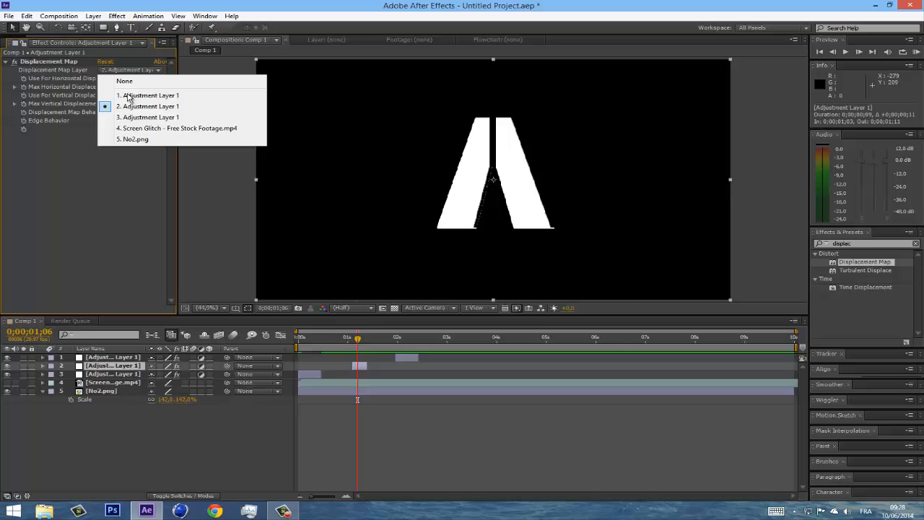
left_click(144, 128)
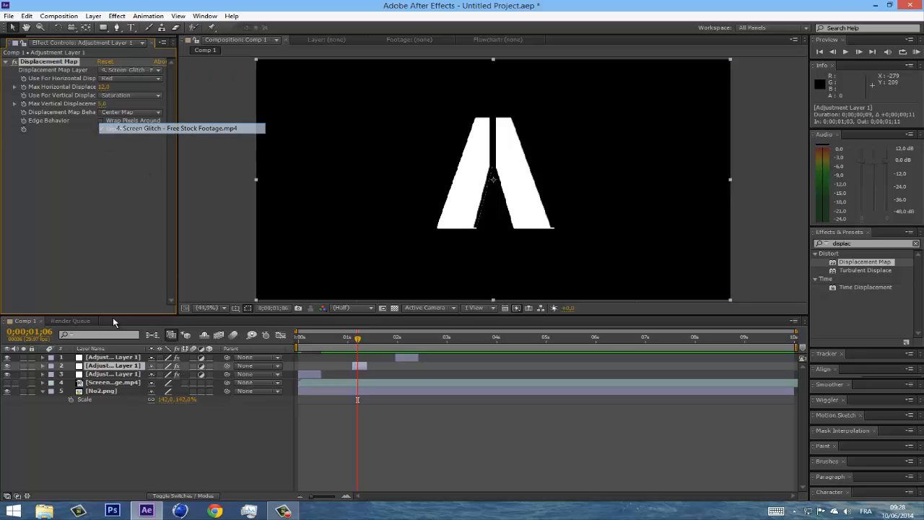
left_click(120, 357)
left_click(131, 71)
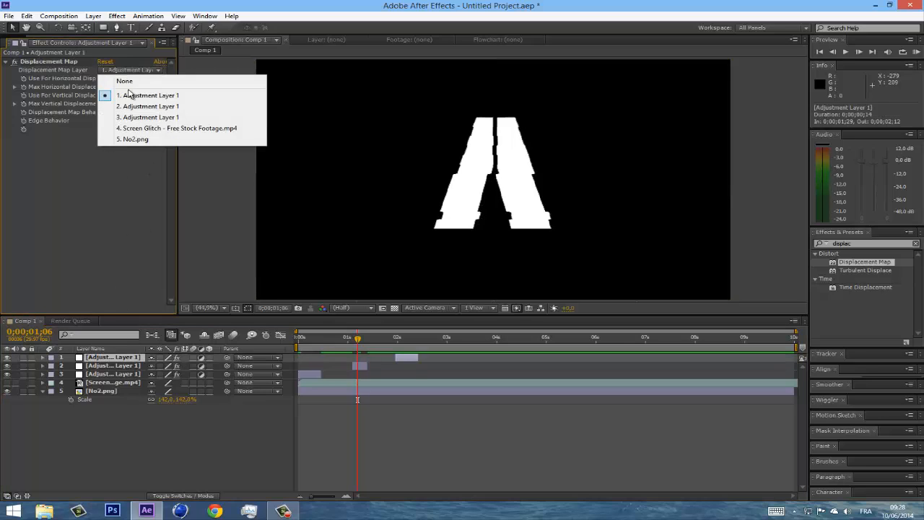
left_click(148, 128)
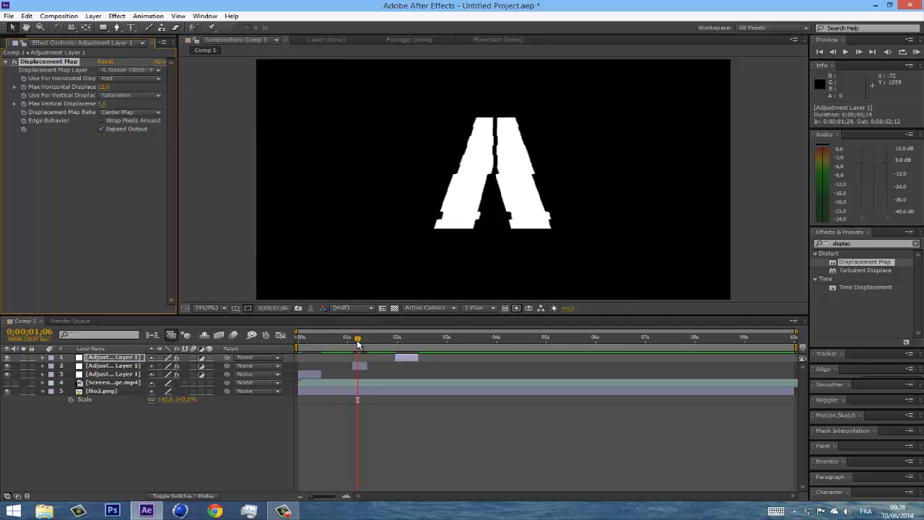
- Duplicate the top adjustment layer twice, placing the copies at 0;00;02;19 to 0;00;02;24 and 0;00;03;03 to 0;00;03;22
left_click_drag(358, 340, 437, 344)
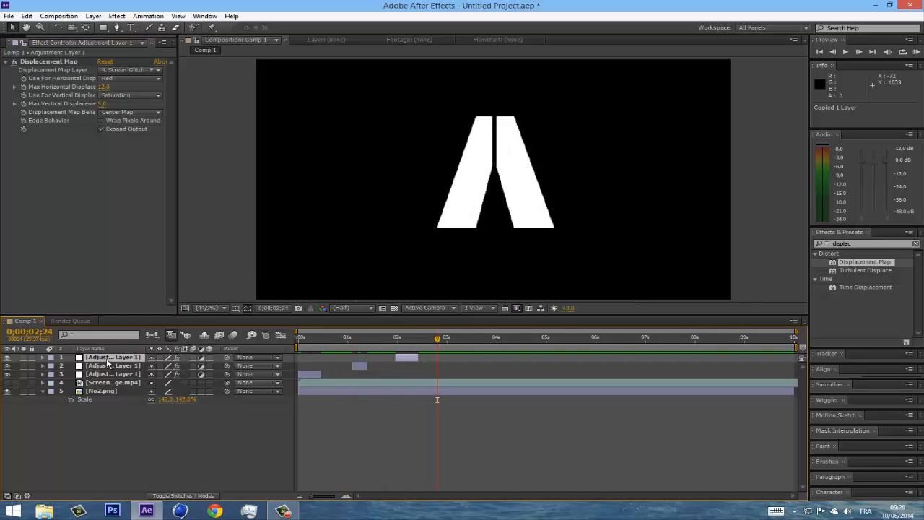
key("ctrl+d")
mouse_move(419, 358)
left_mouse_down()
mouse_move(509, 357)
mouse_move(299, 348)
mouse_move(424, 349)
left_mouse_up()
key("ctrl+d")
- Set the Displacement Map Layer of the two newest adjustment layers to Screen Glitch - Free Stock Footage.mp4 and scrub back to 0;00;01;17
left_click(434, 366)
left_click(134, 68)
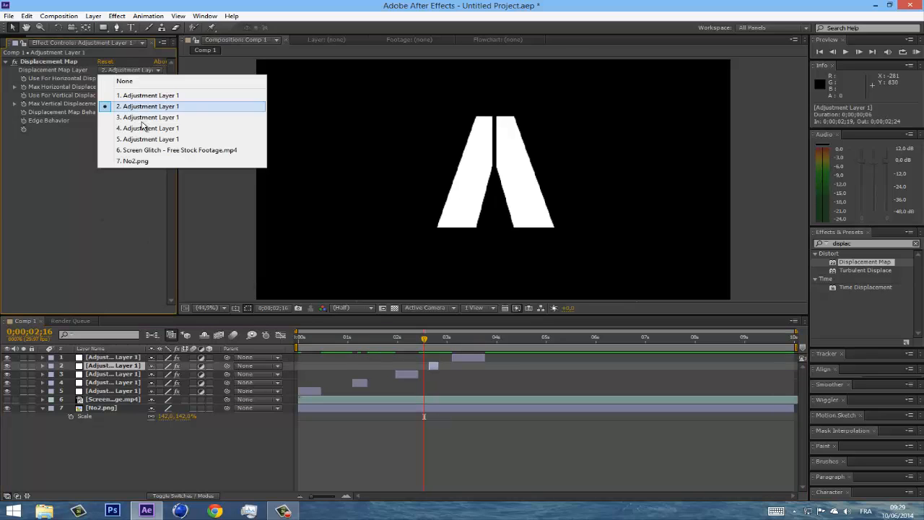
left_click(194, 152)
left_click(460, 360)
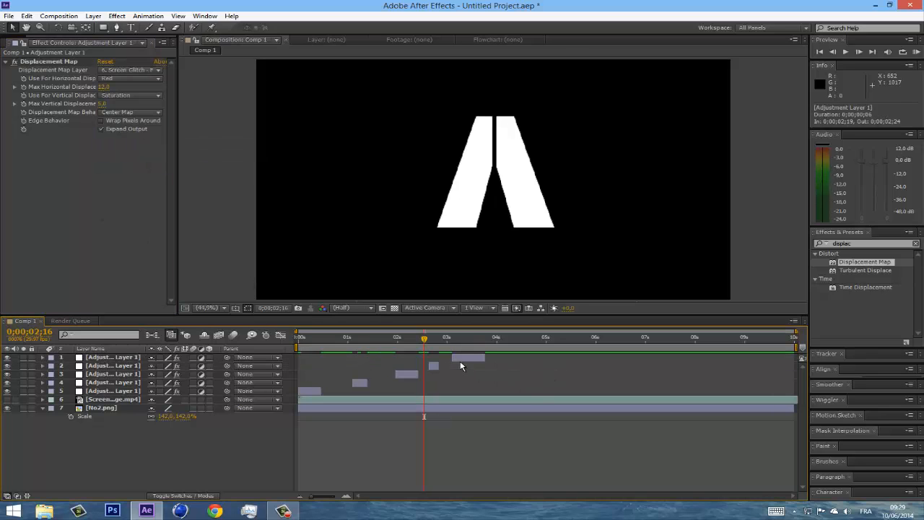
left_click(134, 68)
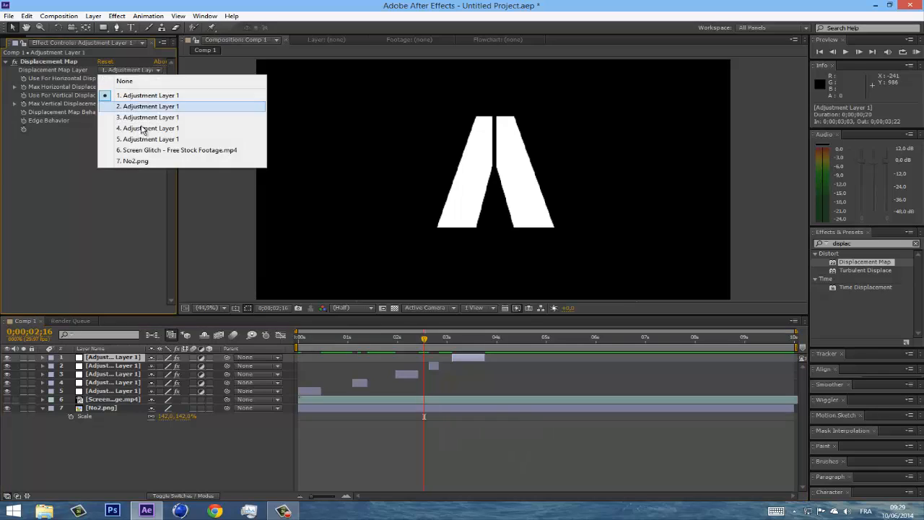
left_click(188, 149)
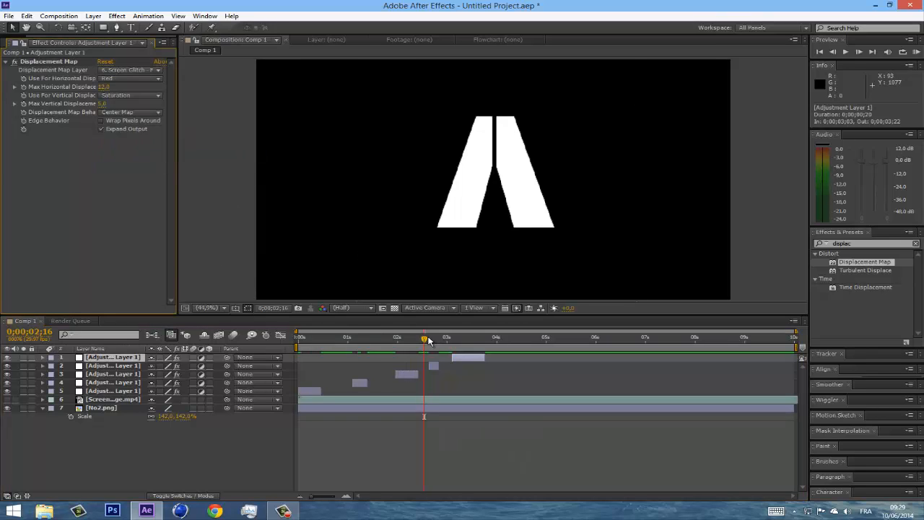
left_click_drag(428, 340, 375, 354)
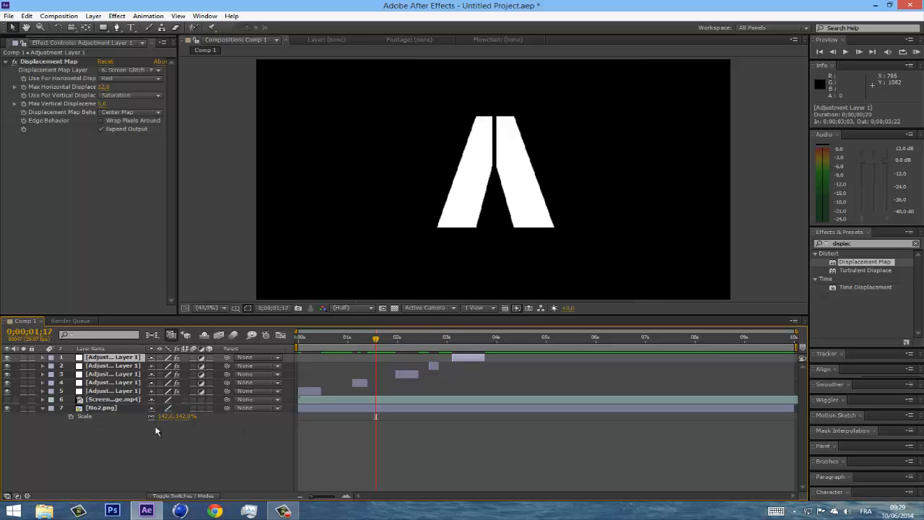
- Collapse the No2.png logo layer's properties and rename the layer as Rouge
left_click(87, 408)
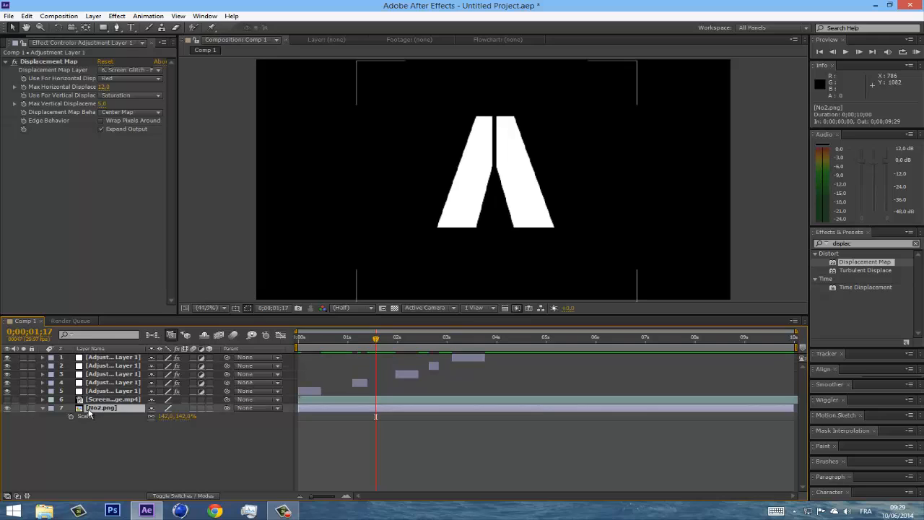
left_click(41, 408)
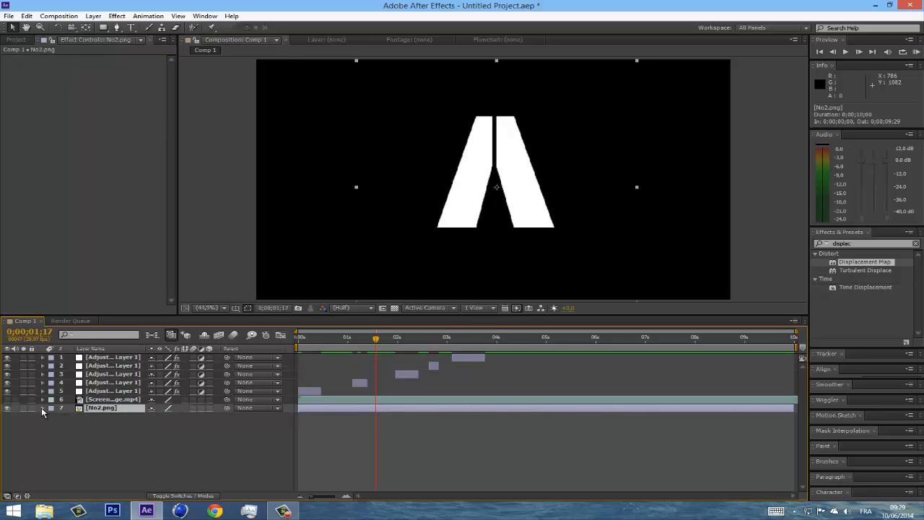
double_click(98, 407)
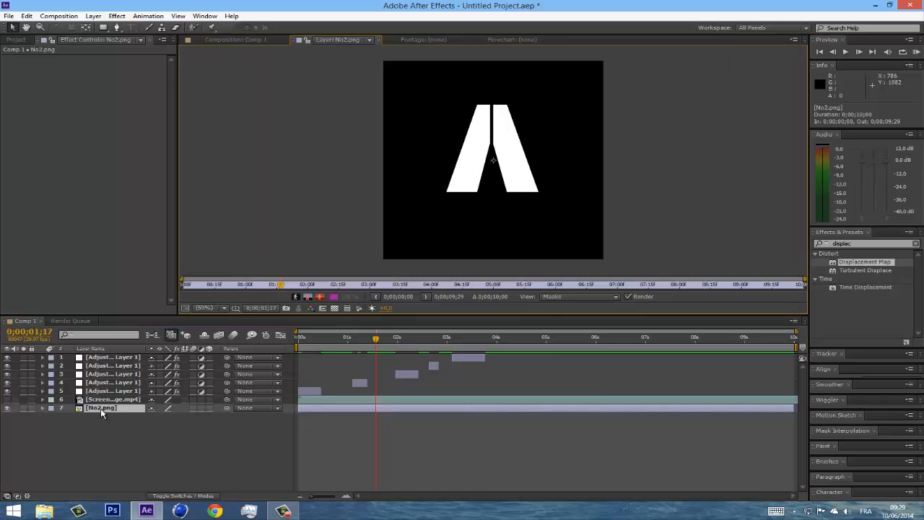
left_click(227, 39)
right_click(142, 411)
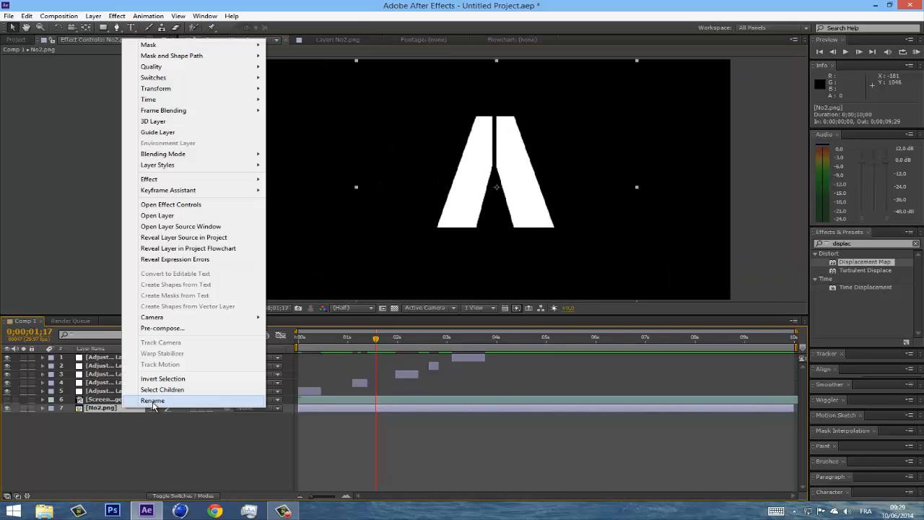
left_click(153, 401)
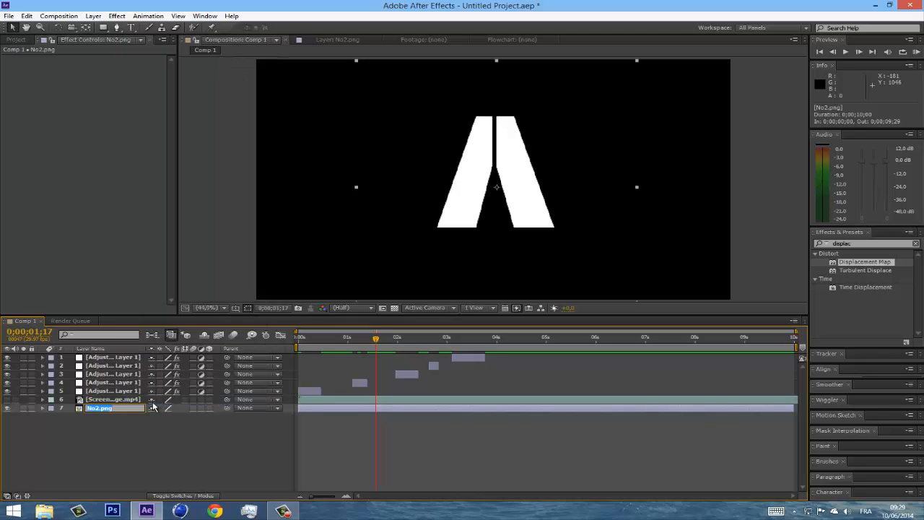
type("Rouge")
key("Return")
- Make a copy of the Rouge layer and rename it as BLEU
key("ctrl+c")
key("ctrl+v")
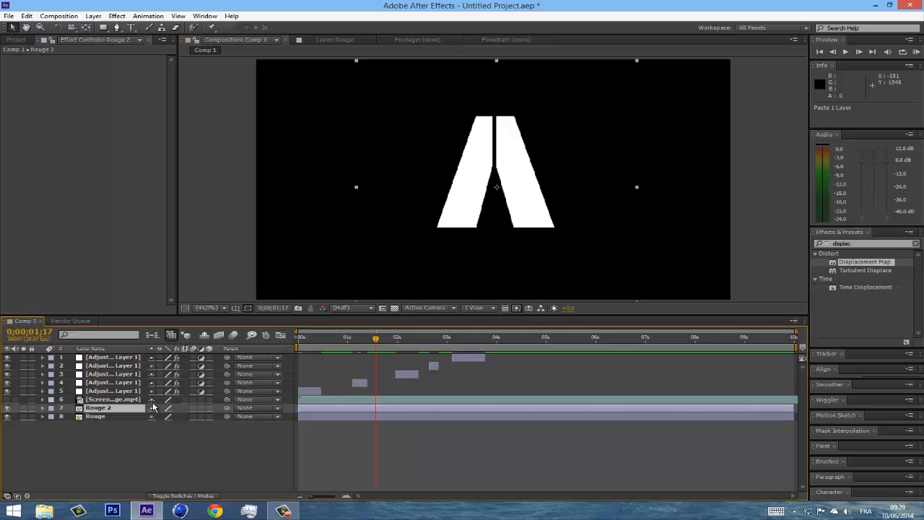
right_click(98, 409)
left_click(130, 408)
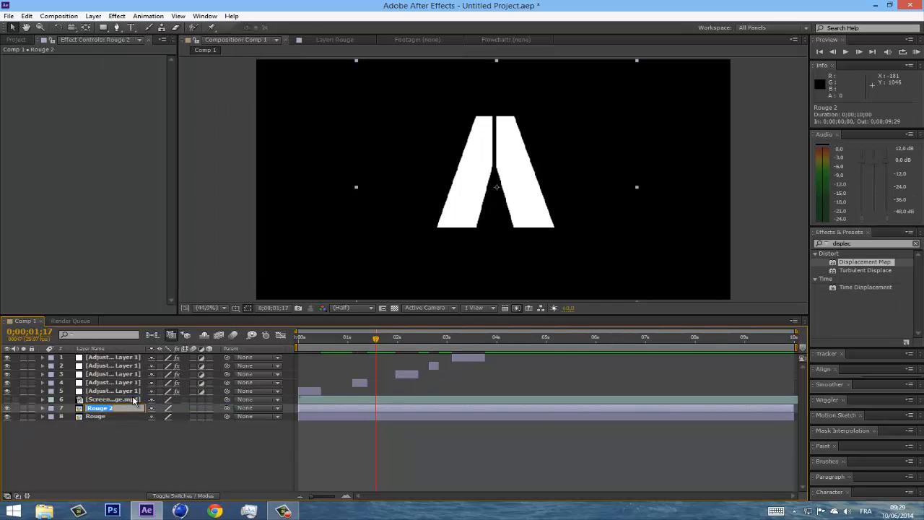
type("BLEU")
key("Return")
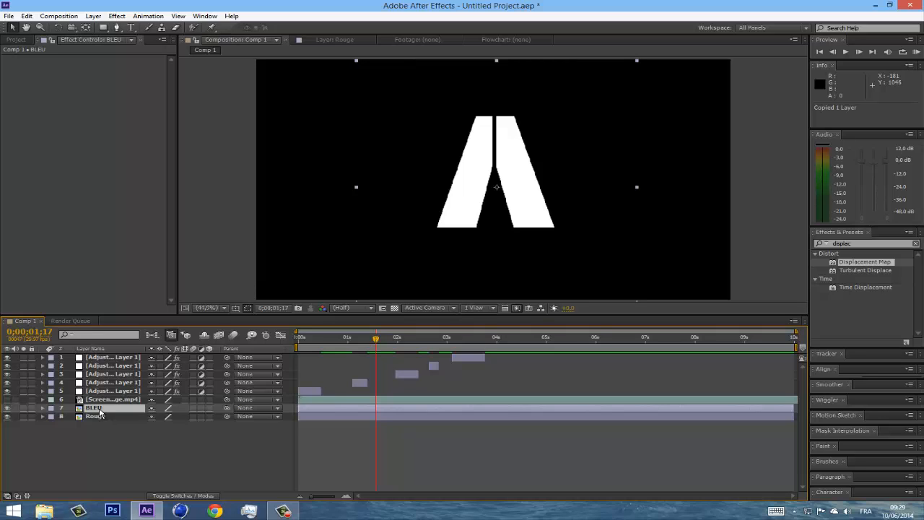
- Duplicate the BLEU layer and rename the duplicate as vert
key("ctrl+d")
right_click(100, 410)
left_click(134, 403)
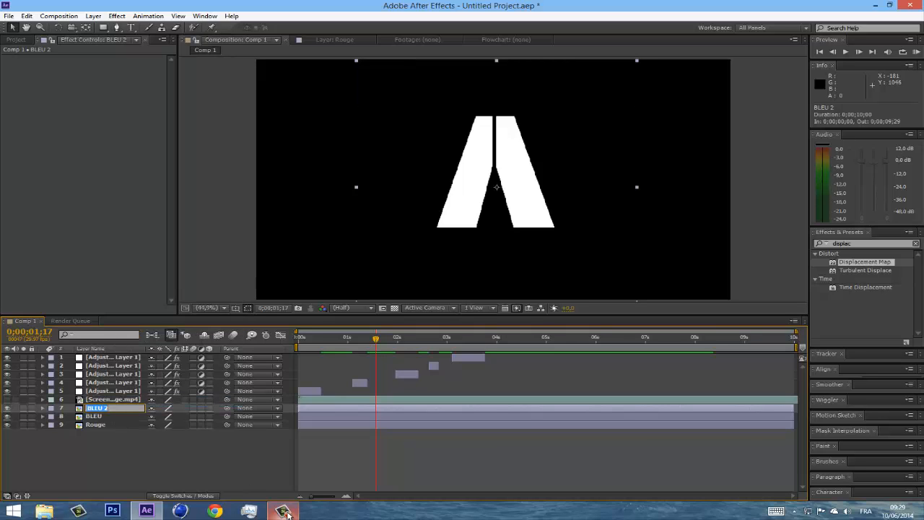
type("vert")
key("Return")
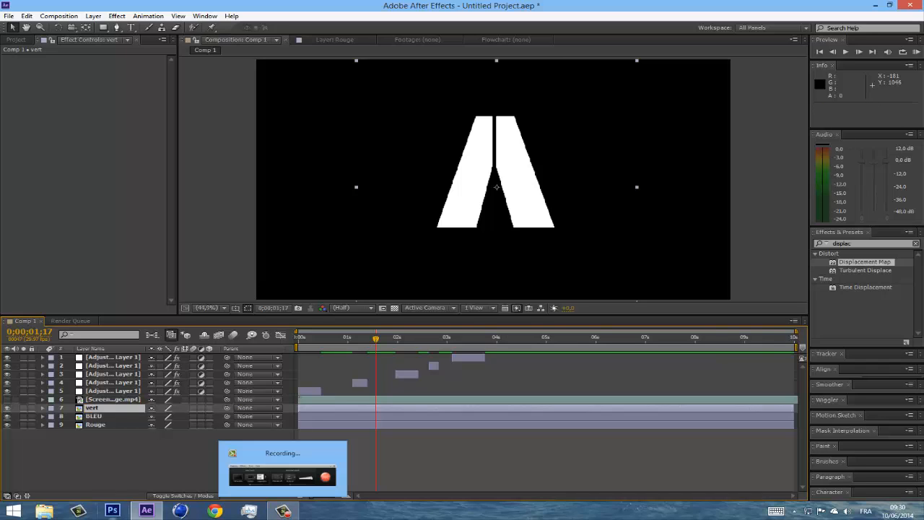
- Search the effects for levels and apply Levels (Individual Controls) to the Rouge, BLEU and vert layers
left_click(101, 409)
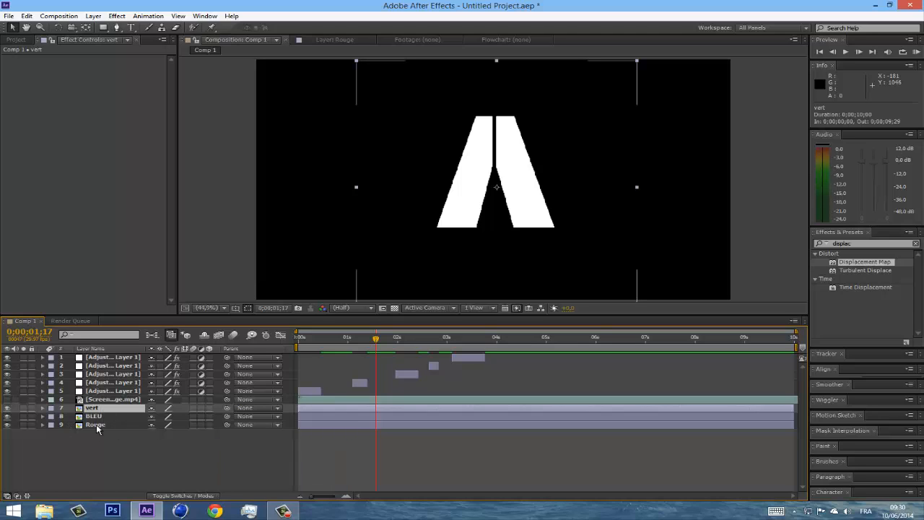
left_click(97, 425)
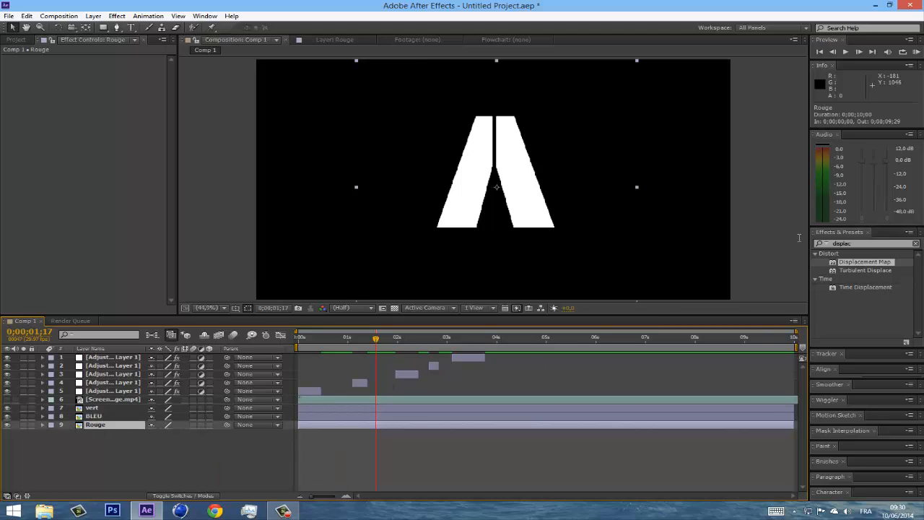
left_click(890, 244)
left_click(916, 244)
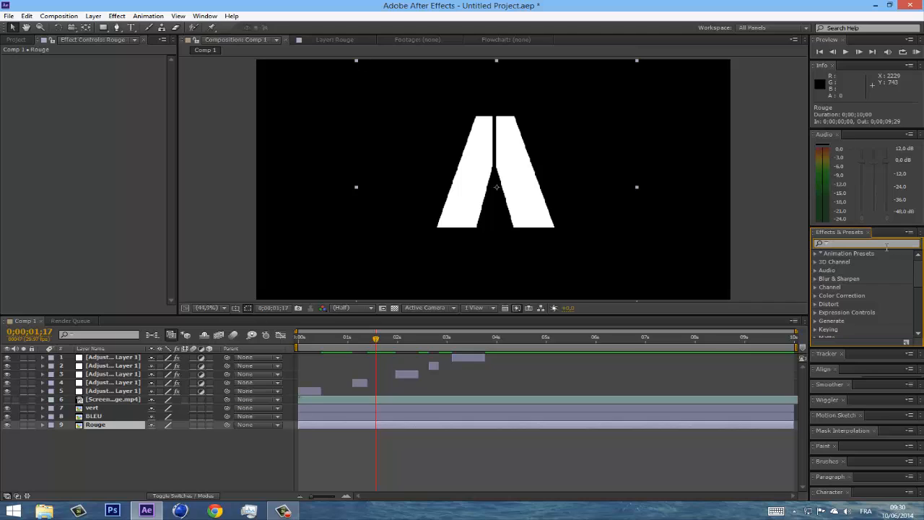
type("levels")
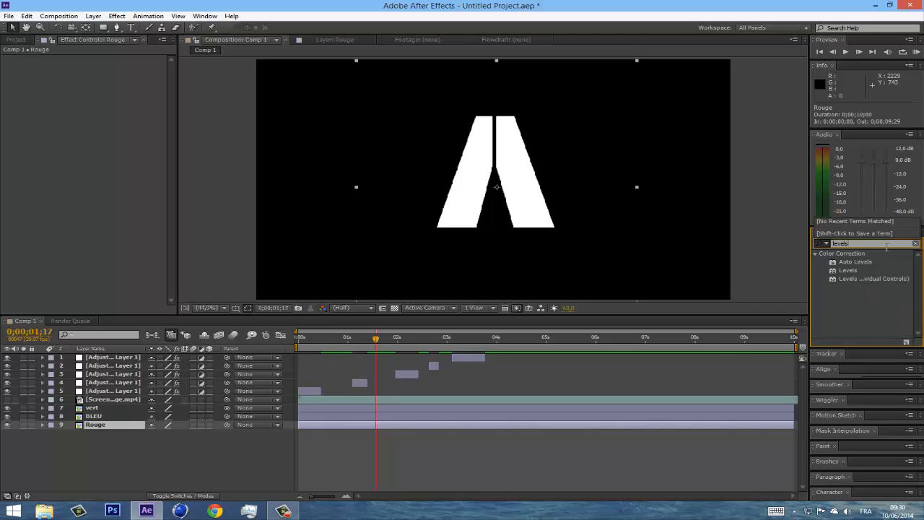
left_click(864, 279)
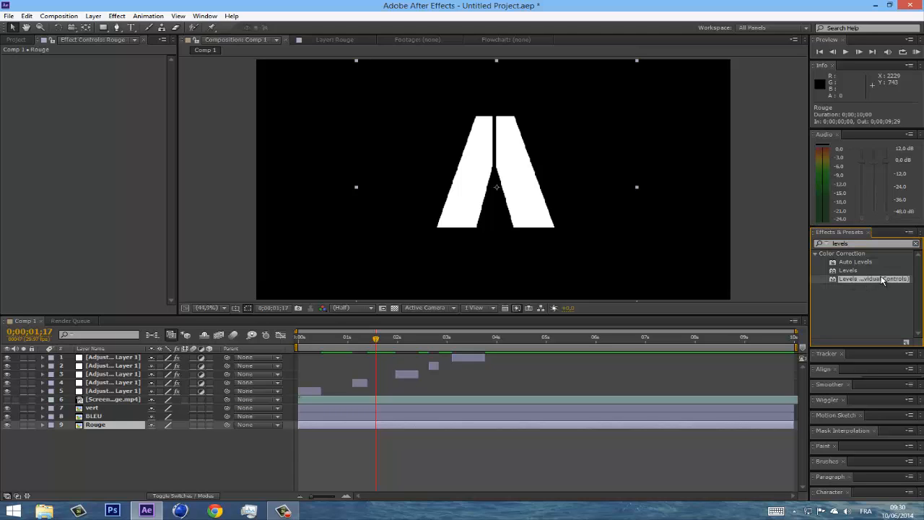
left_click_drag(583, 325, 109, 429)
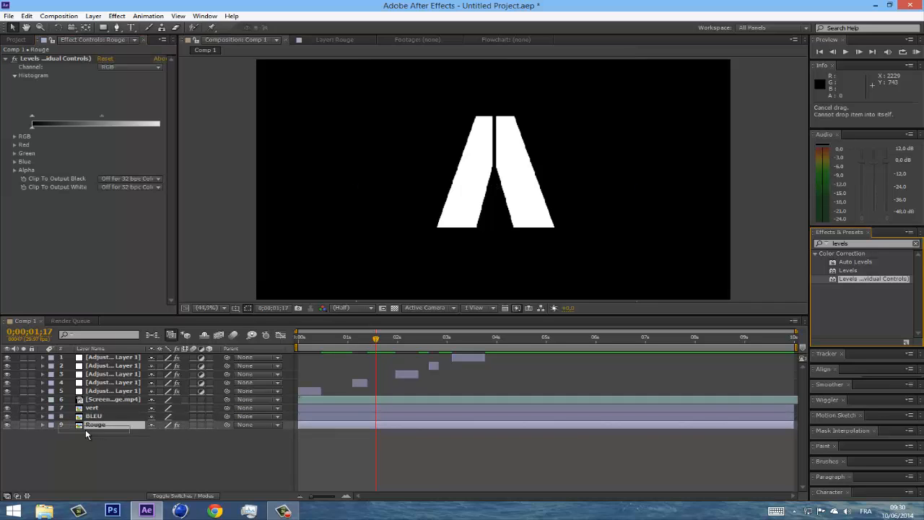
left_click_drag(891, 283, 98, 410)
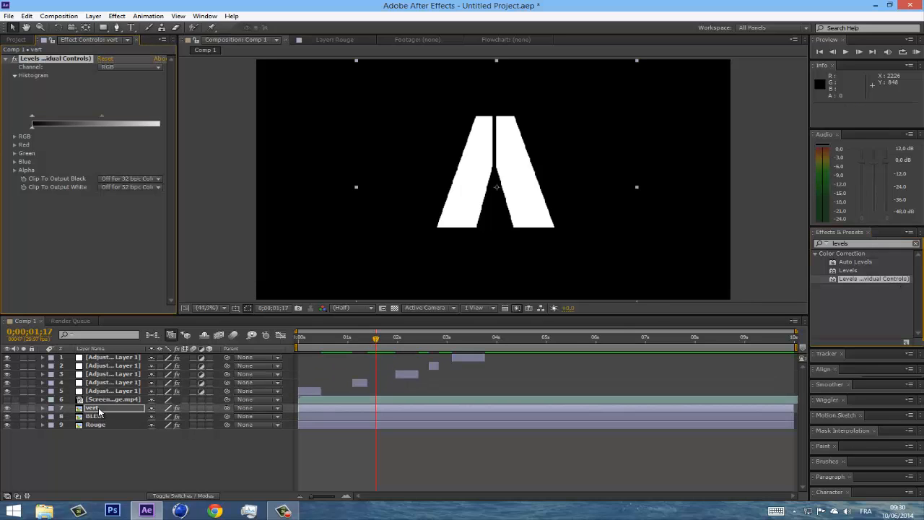
- At 0;00;00;01, set Blue Output White and Red Output White to 0 in the vert layer's Levels effect
left_click_drag(375, 339, 299, 346)
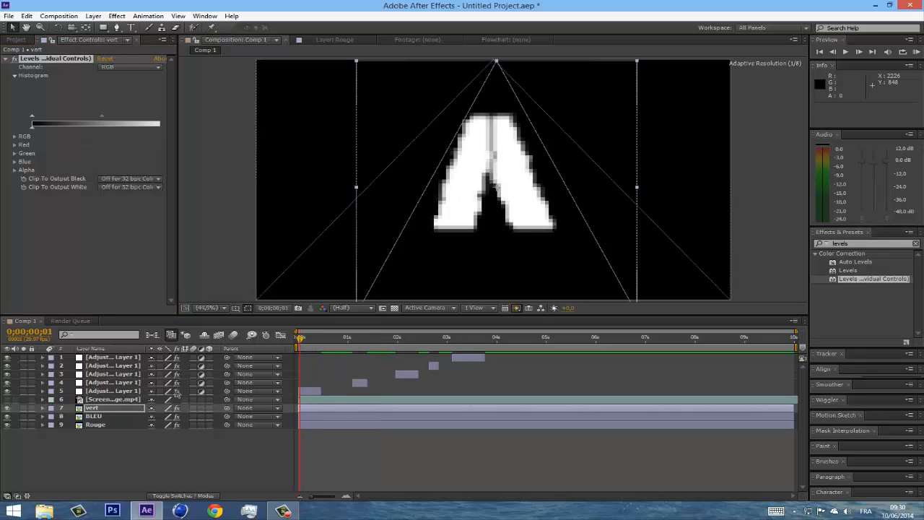
left_click(117, 409)
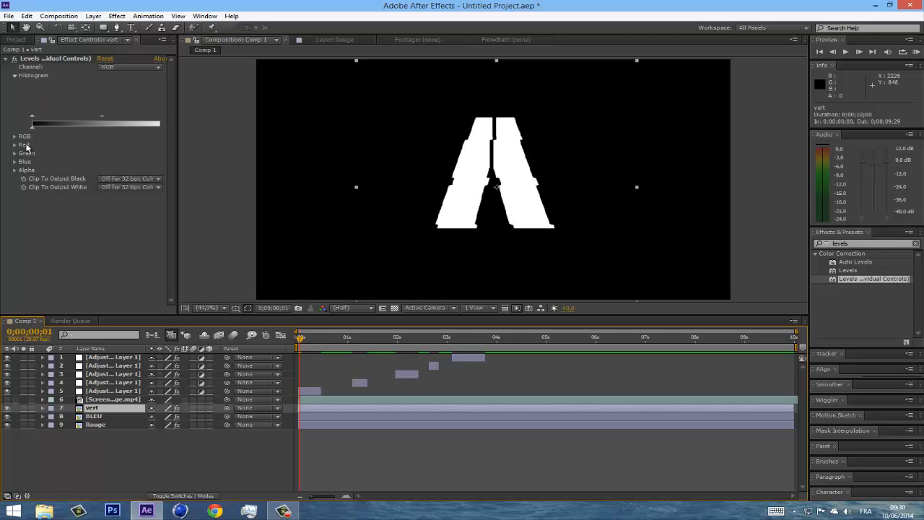
left_click(14, 146)
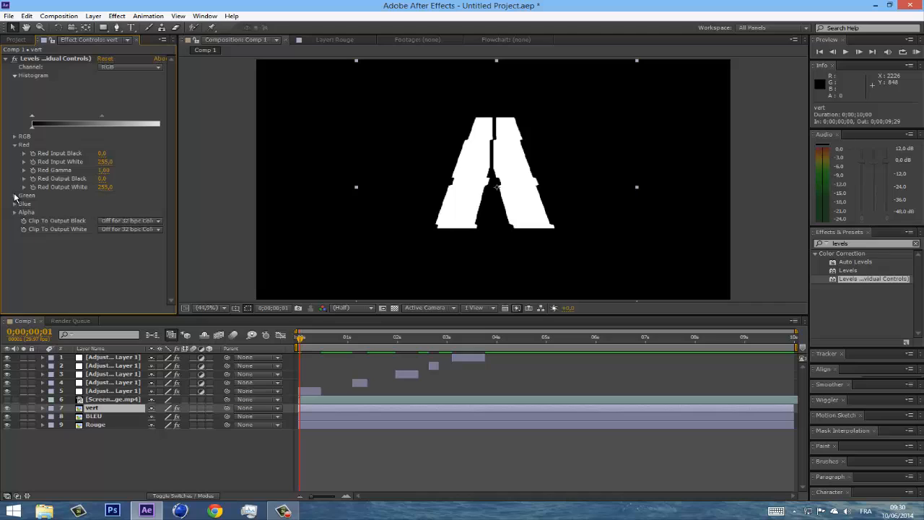
left_click(15, 196)
left_click(15, 246)
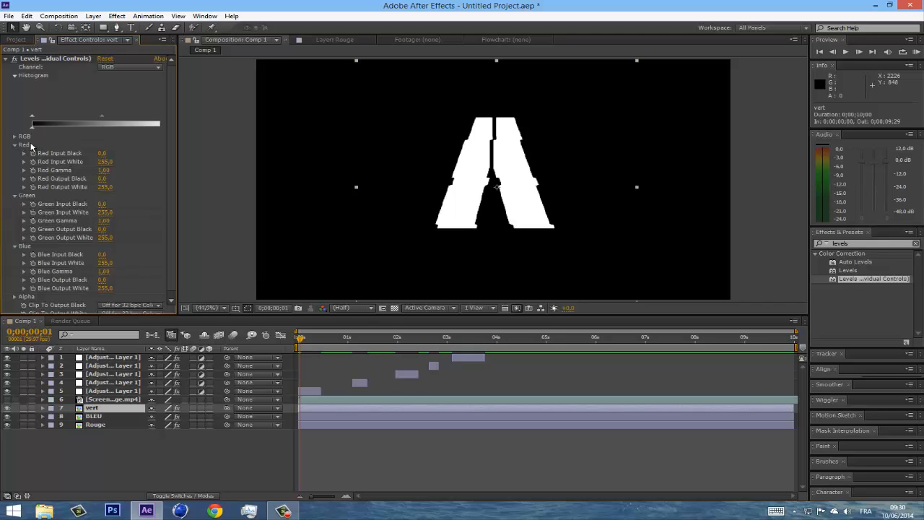
left_click(105, 288)
type("0")
key("Return")
left_click(105, 188)
type("0")
key("Return")
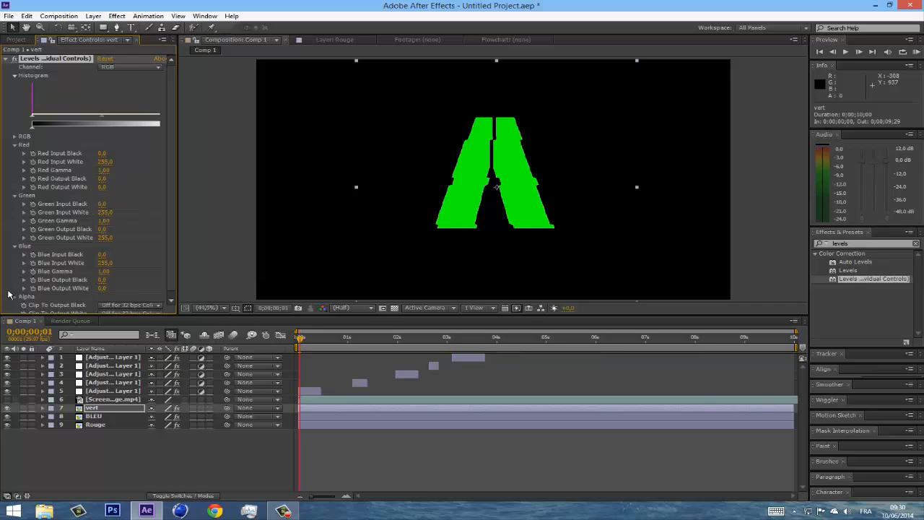
- Set Red Output White and Green Output White to 0 in the BLEU layer's Levels effect
left_click(97, 417)
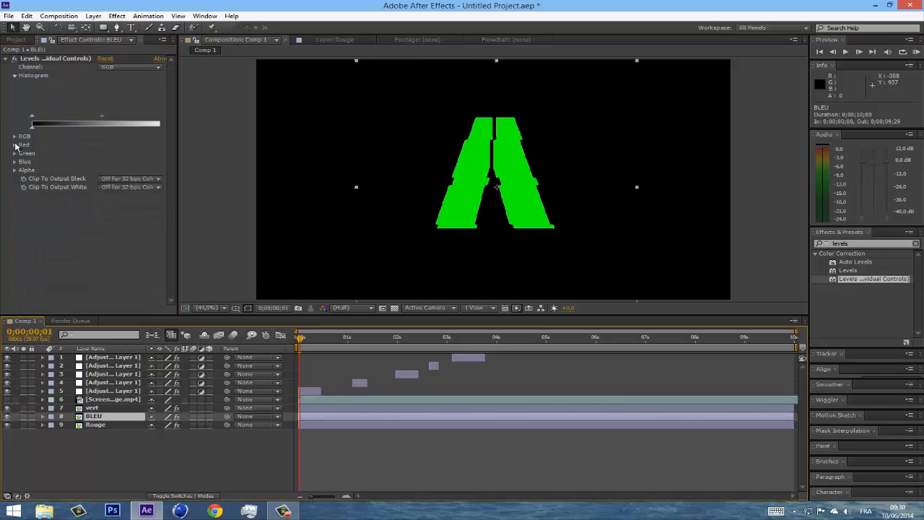
left_click(14, 145)
left_click(14, 195)
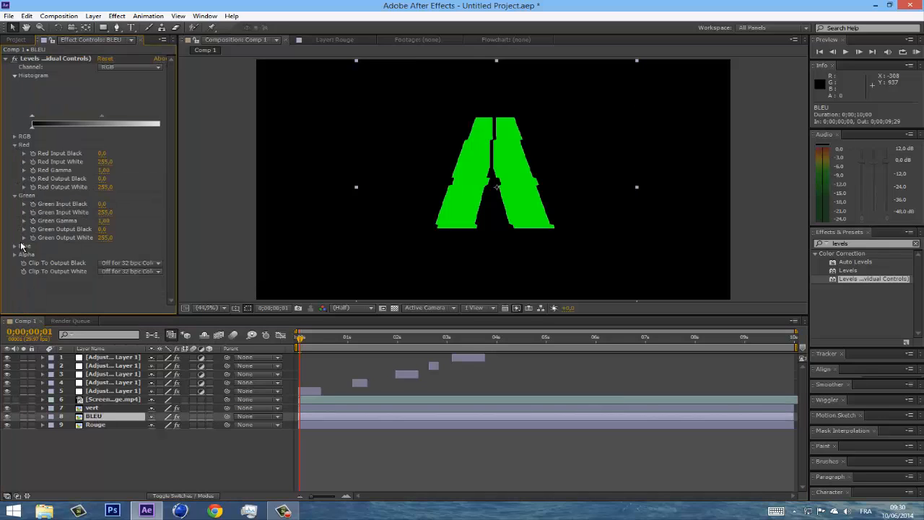
left_click(15, 247)
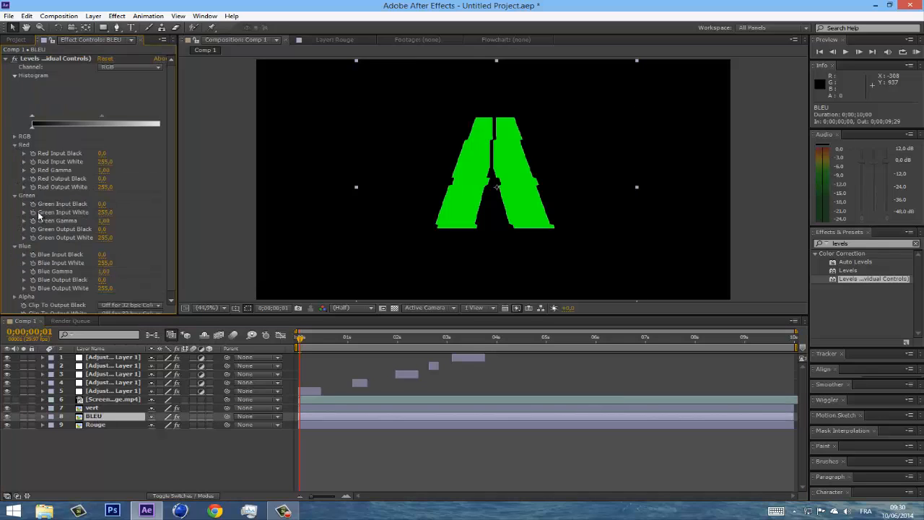
left_click(106, 187)
type("6")
key("Return")
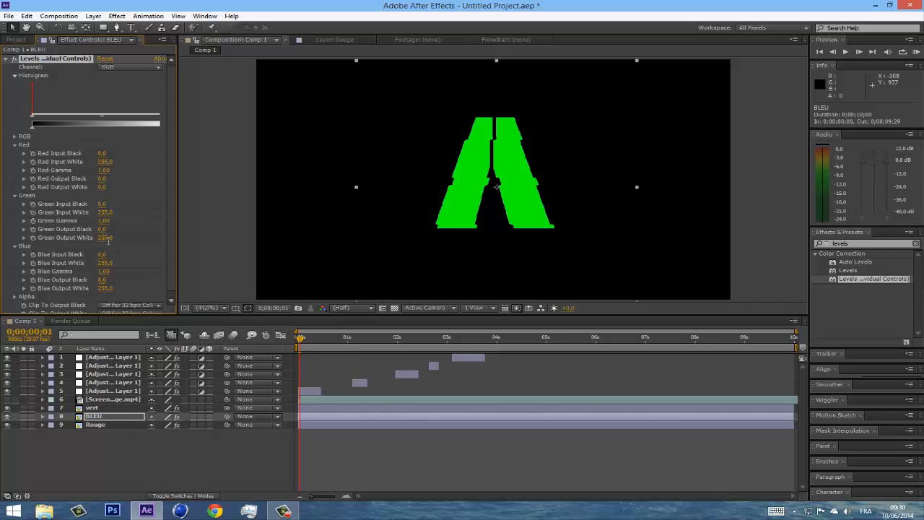
left_click(105, 237)
type("6")
key("Return")
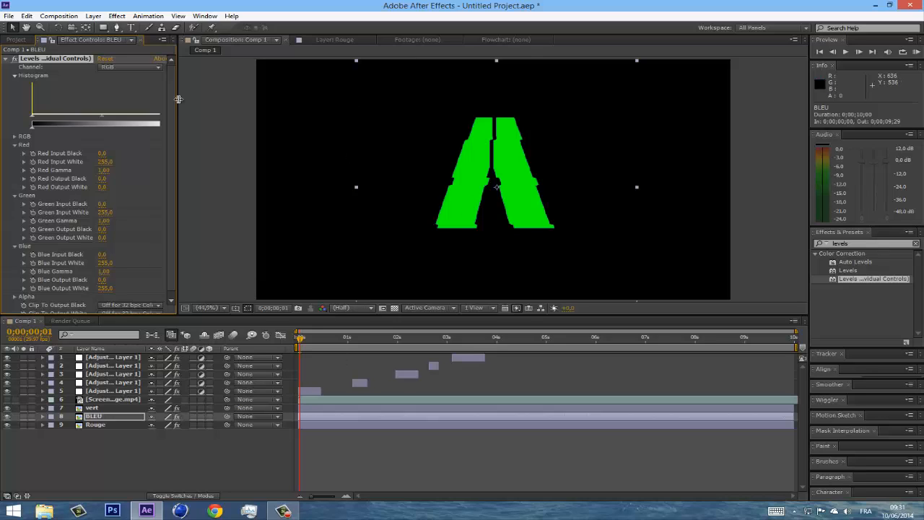
- Set Green Output White and Blue Output White to 0 in the Rouge layer's Levels effect
left_click(92, 433)
left_click(90, 425)
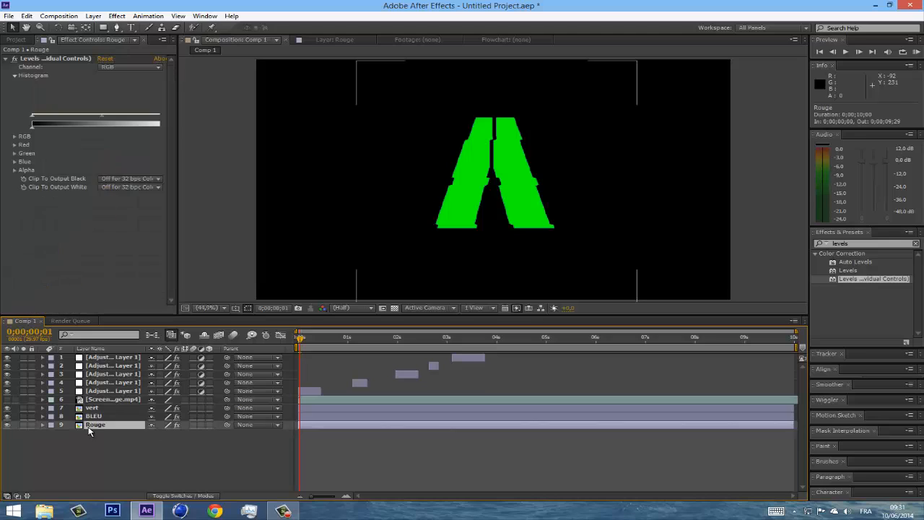
left_click(14, 153)
left_click(16, 205)
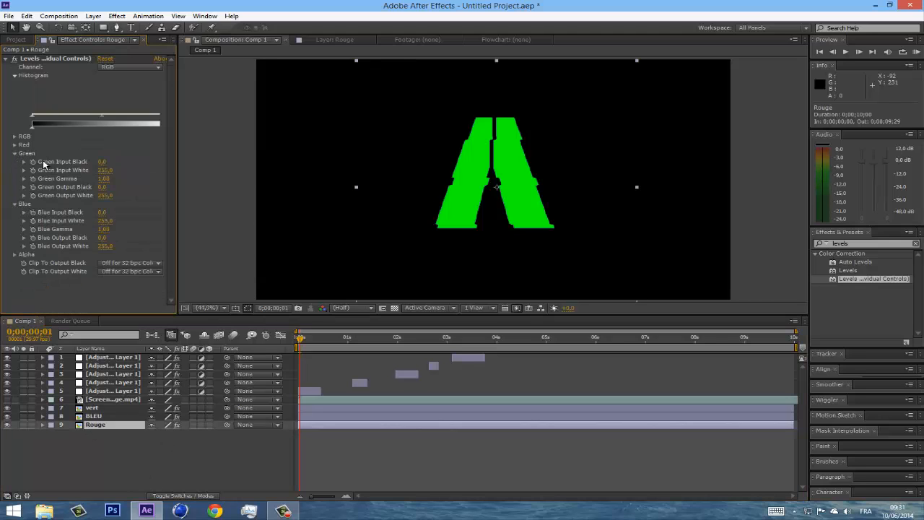
left_click(103, 195)
type("0")
key("Return")
left_click(101, 247)
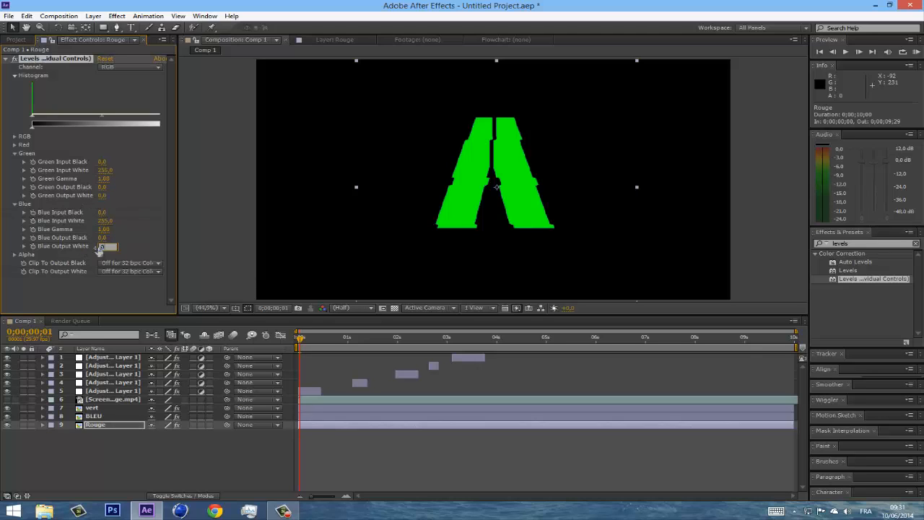
type("0")
key("Return")
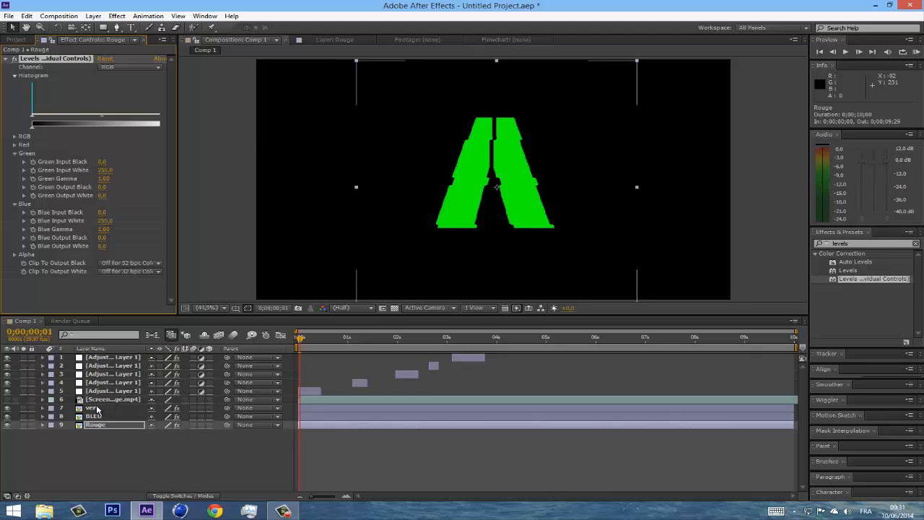
- Show the layer blending modes and set the vert and BLEU layers to Screen
left_click(108, 409)
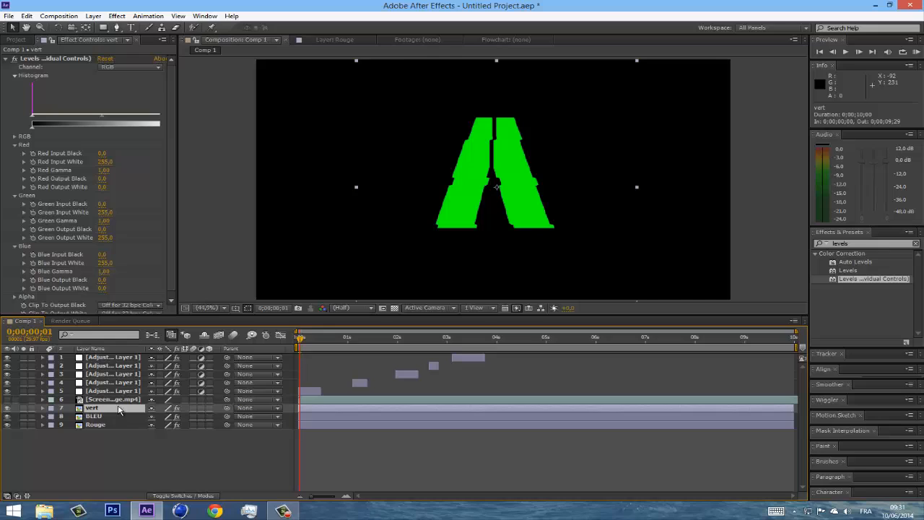
left_click(173, 497)
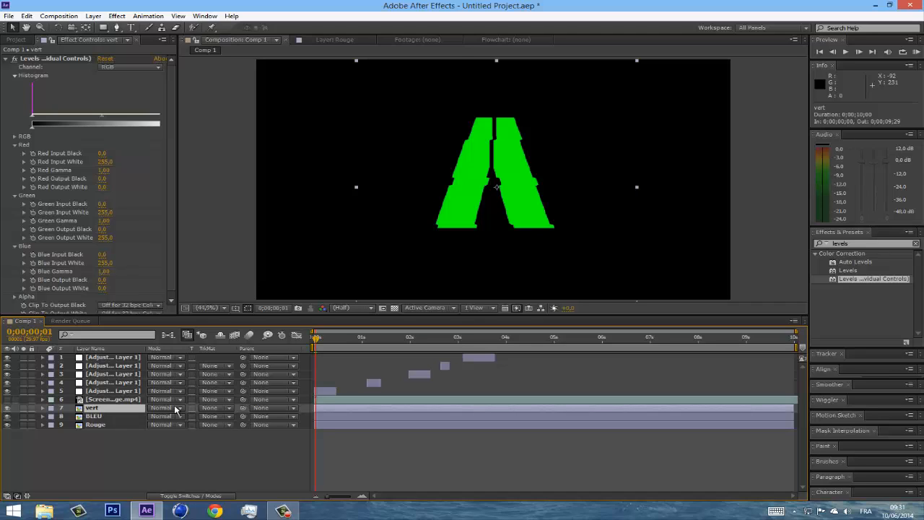
key("F4")
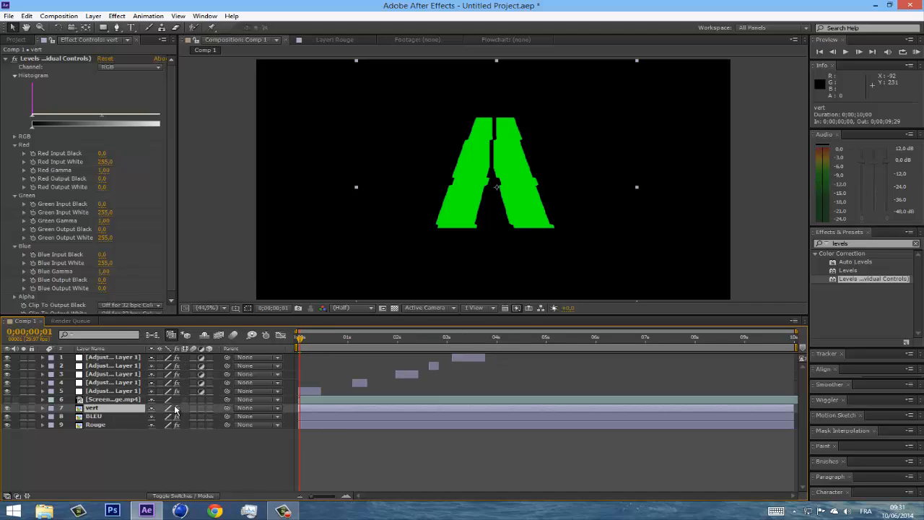
key("F4")
key("F4")
key("F4")
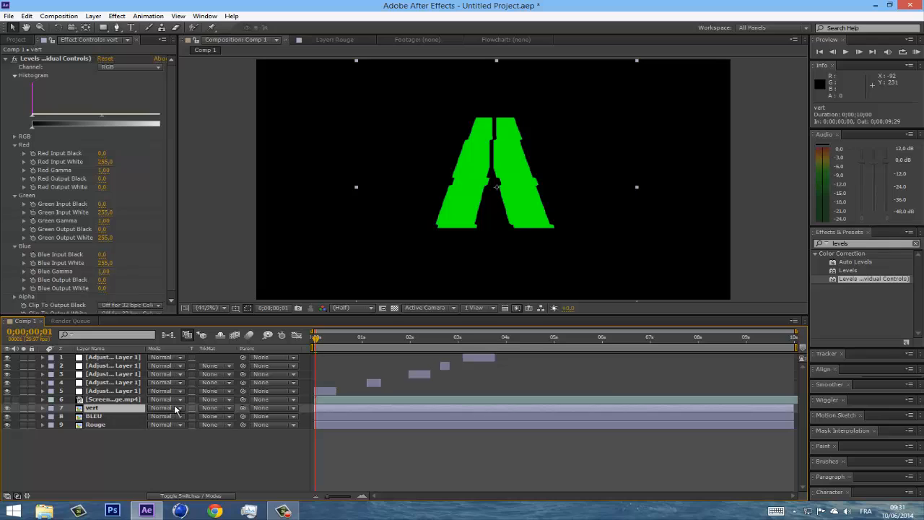
left_click(162, 417)
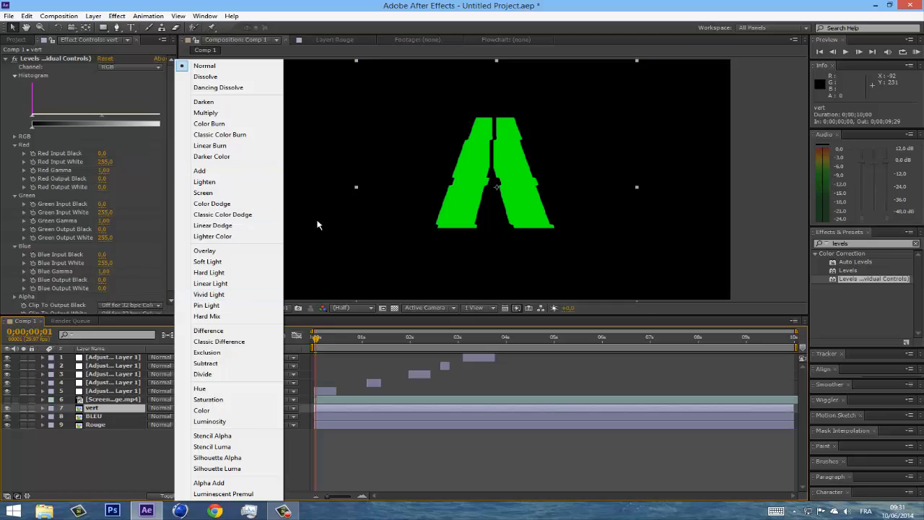
left_click(203, 193)
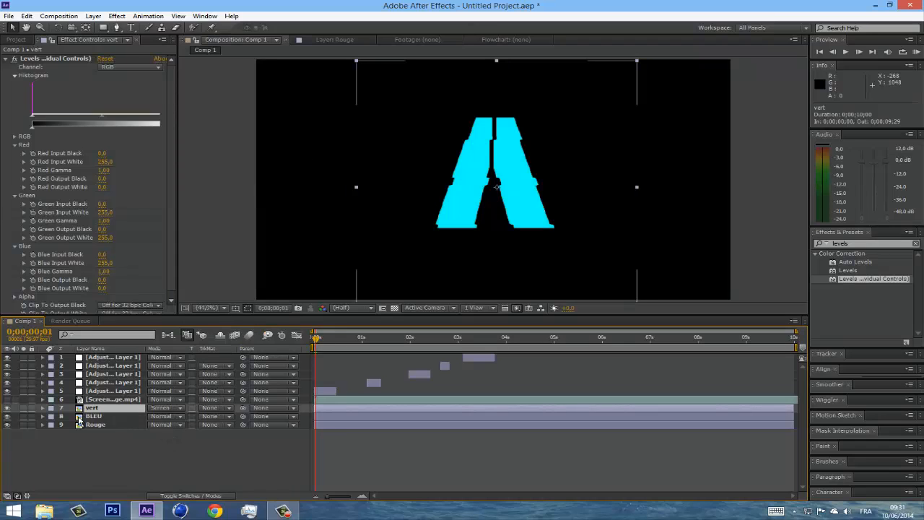
left_click(152, 417)
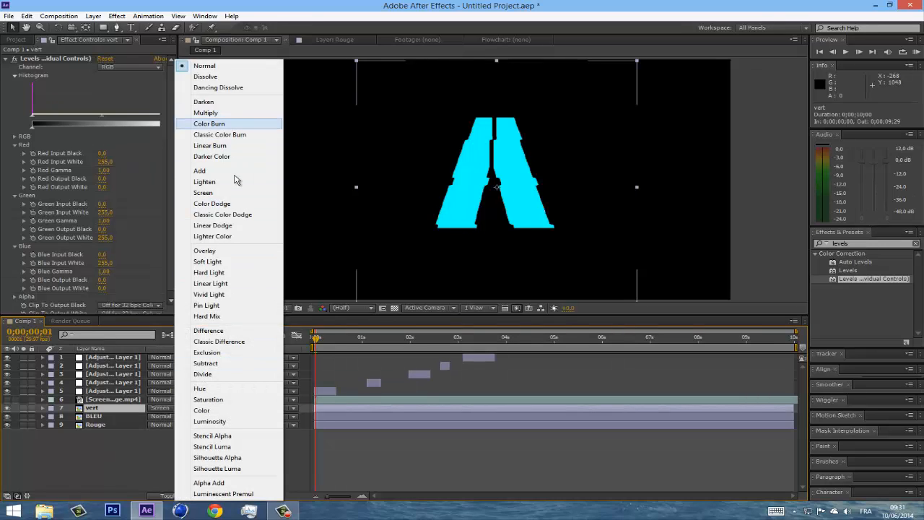
left_click(203, 192)
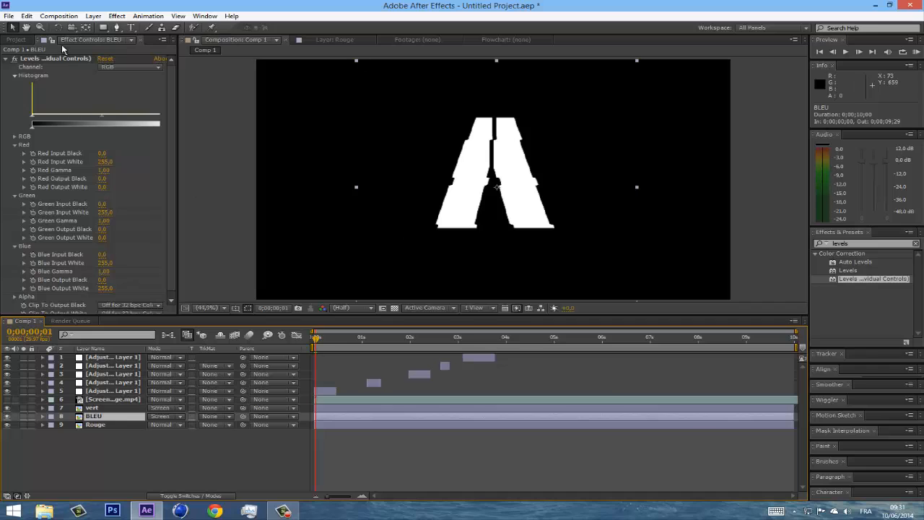
- Try shifting the Rouge logo copy about 40 px to the right, and undo the move
left_click(96, 425)
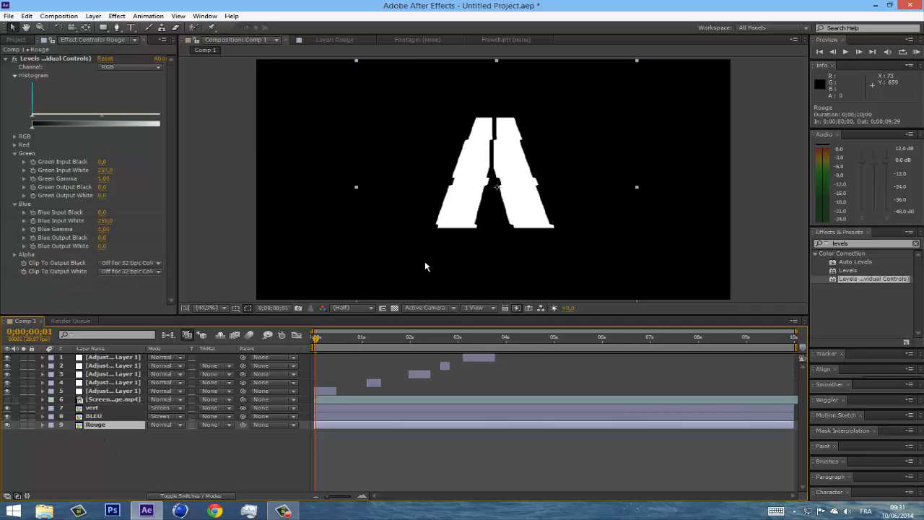
left_click_drag(518, 219, 532, 221)
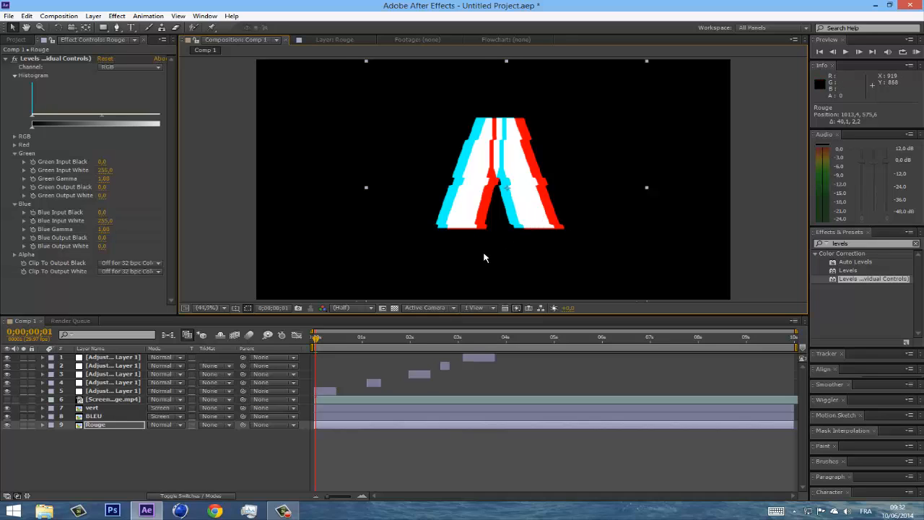
key("ctrl+z")
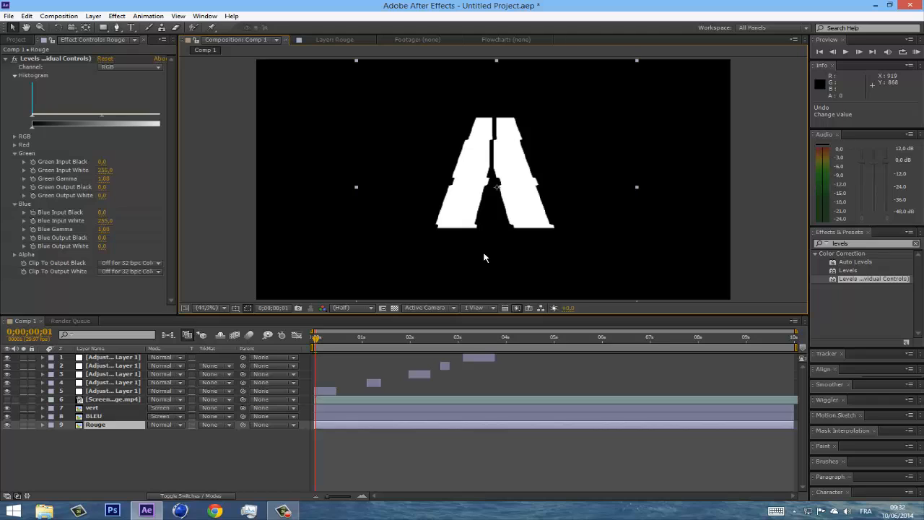
left_click(125, 359)
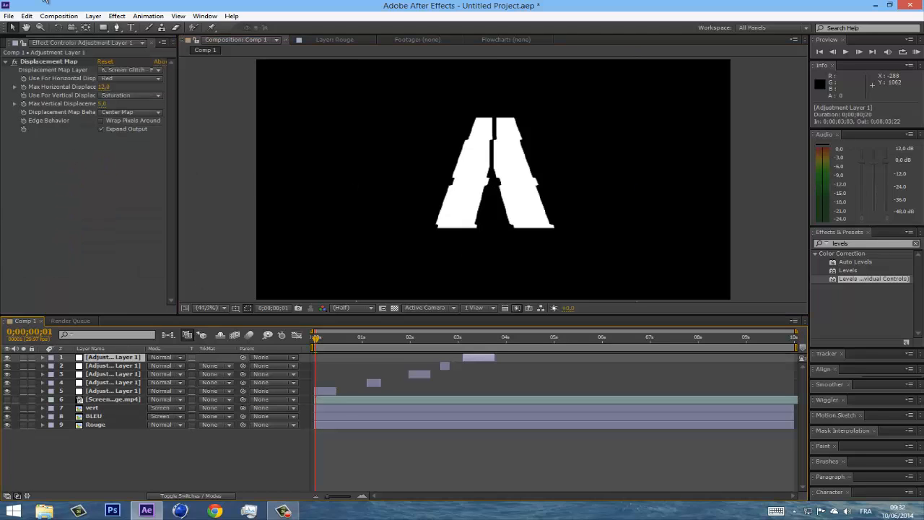
left_click(86, 441)
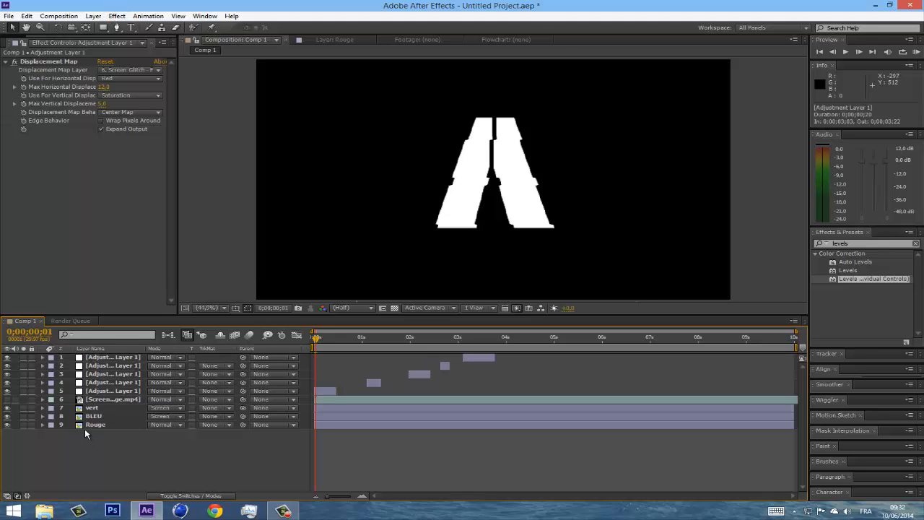
- Try offsetting the Rouge layer about 49 px right and 7 px up, preview the colour separation, and undo the offset
left_click(84, 426)
left_click_drag(499, 206, 520, 212)
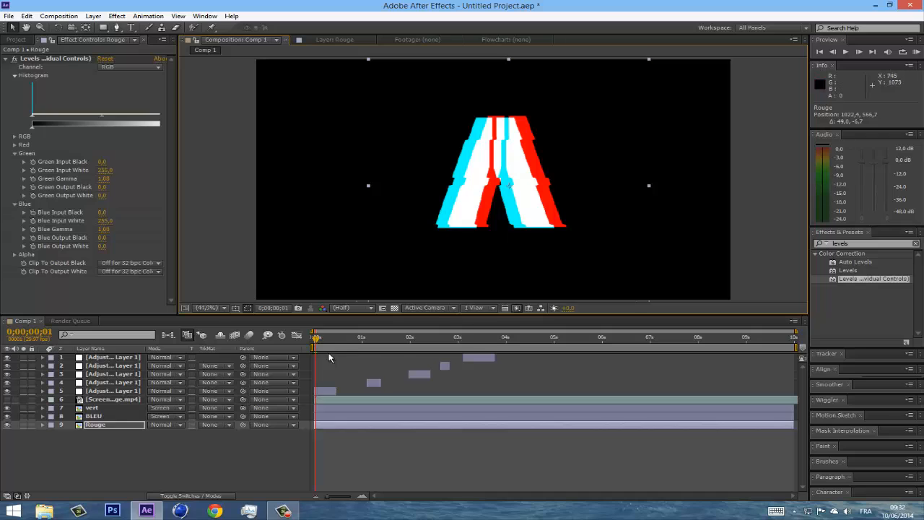
mouse_move(325, 338)
left_mouse_down()
mouse_move(340, 340)
mouse_move(316, 346)
left_mouse_up()
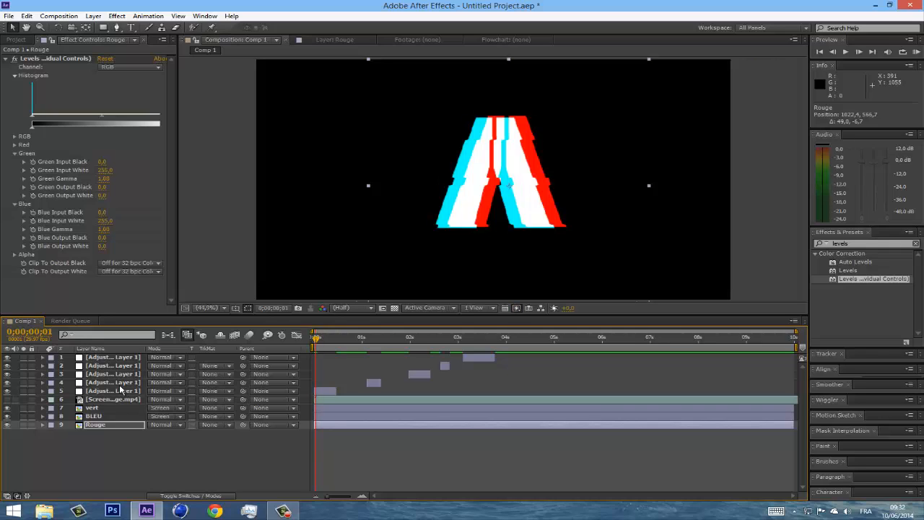
key("ctrl+z")
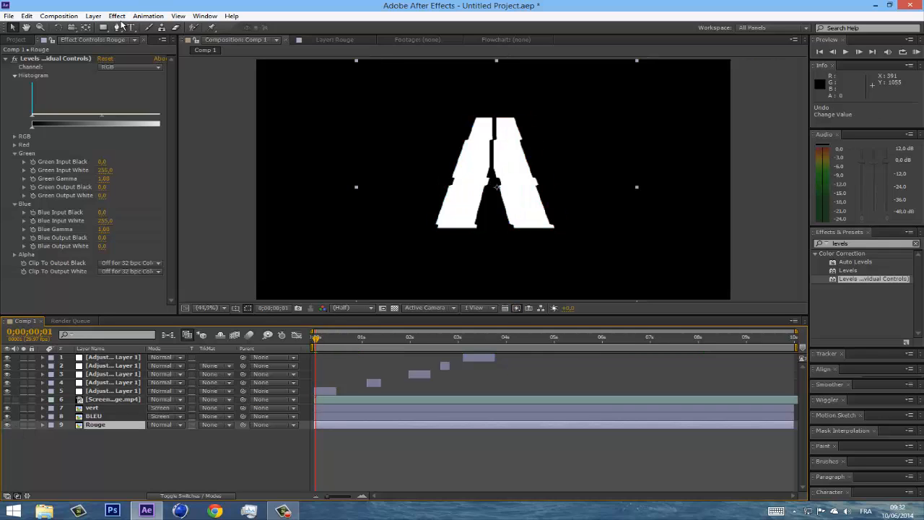
- Create a null object and apply a Slider Control expression effect to it
left_click(89, 16)
mouse_move(109, 28)
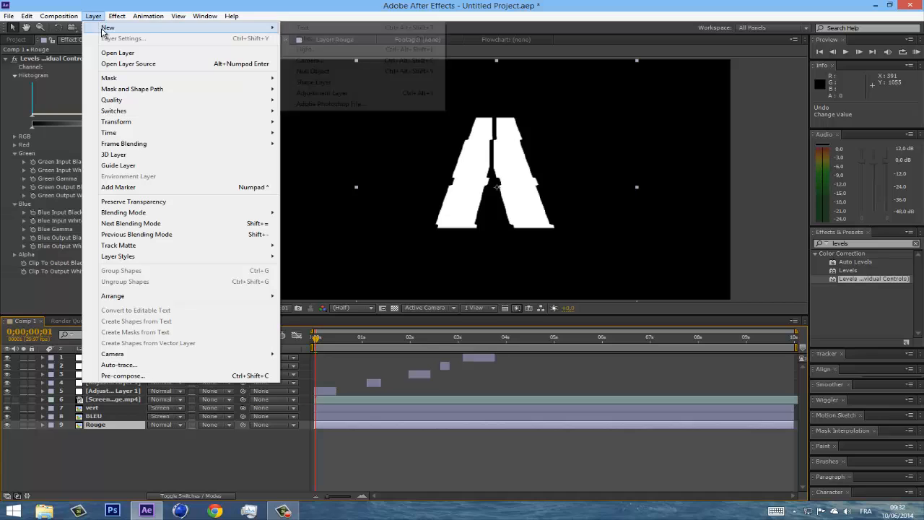
left_click(329, 71)
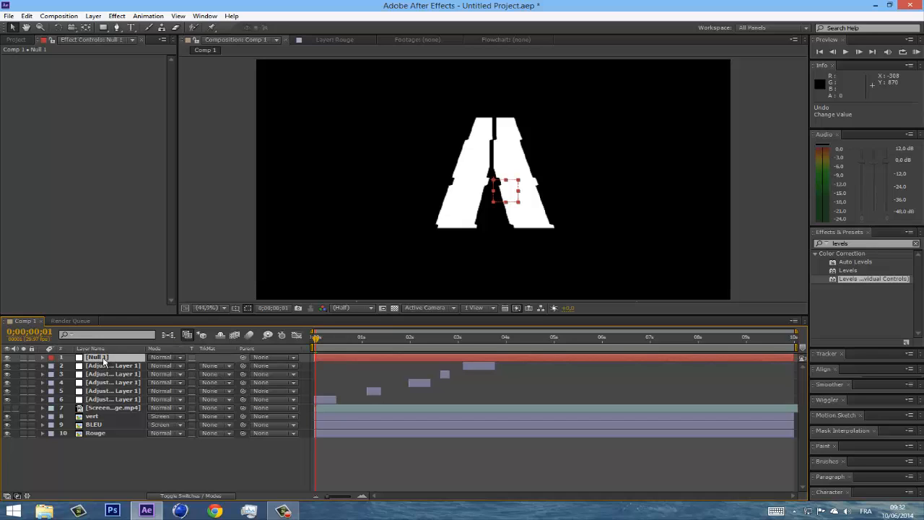
left_click(117, 16)
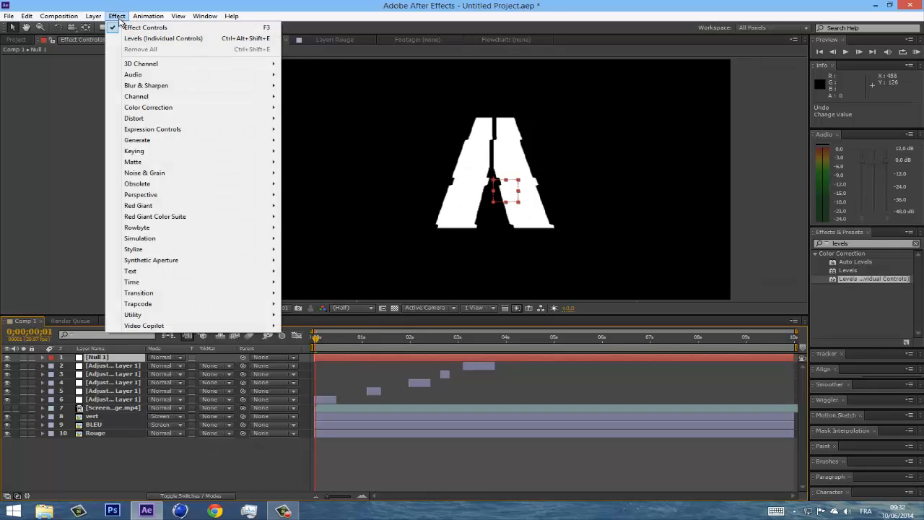
mouse_move(207, 131)
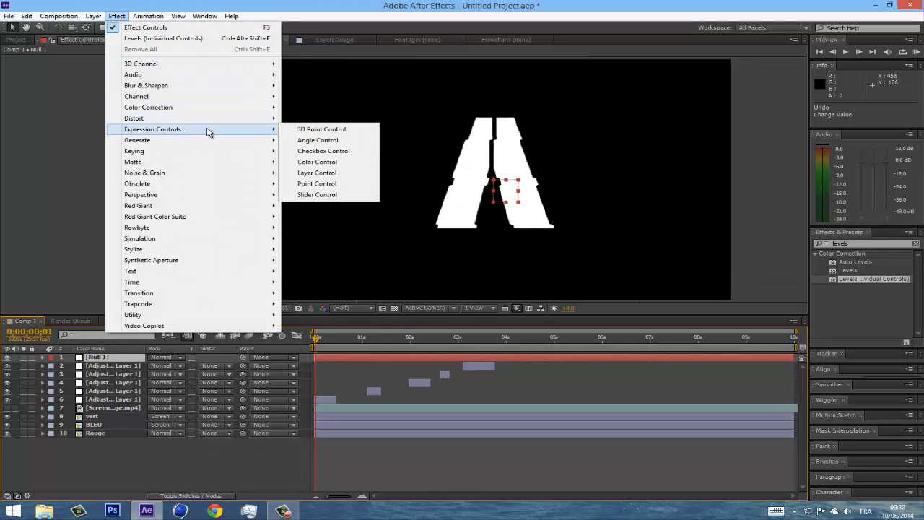
left_click(310, 195)
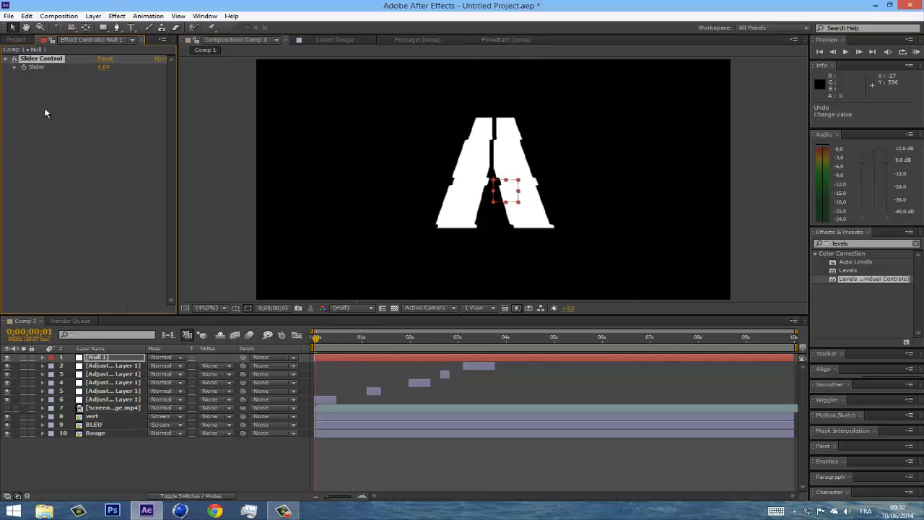
left_click(223, 226)
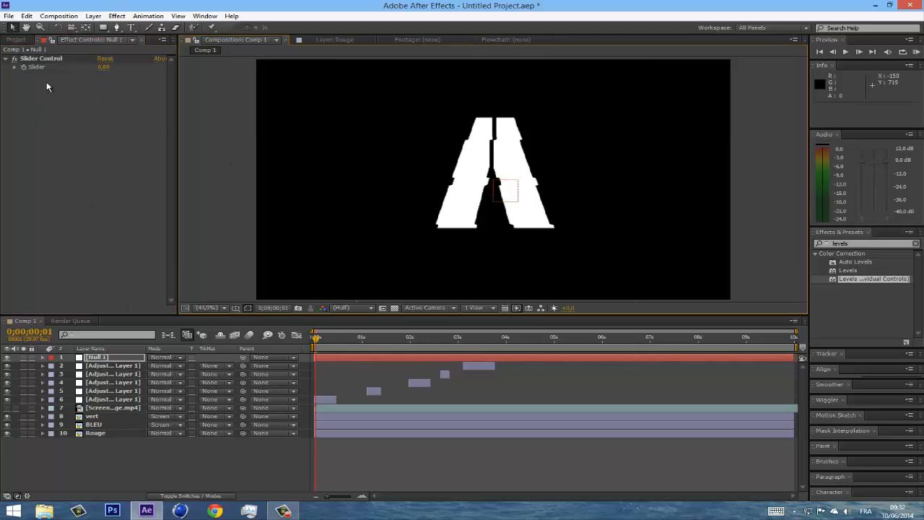
left_click(41, 62)
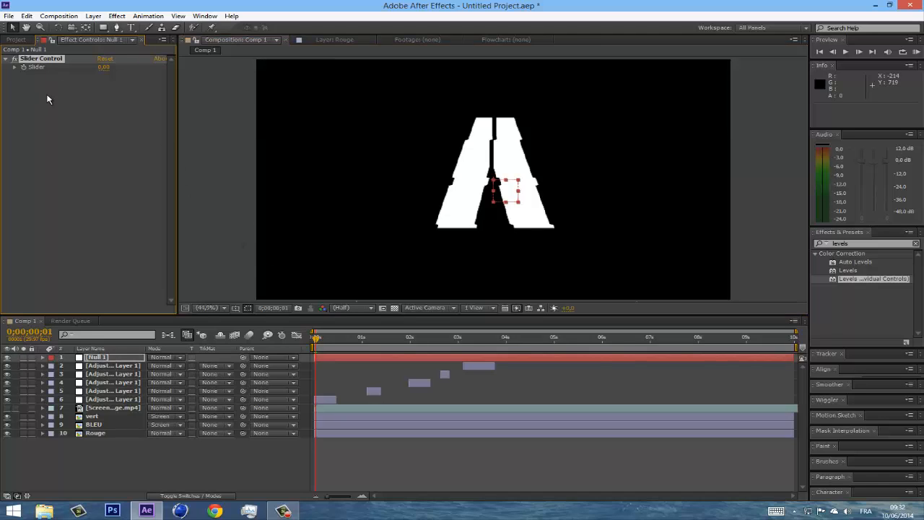
- Enable an expression on the Rouge layer's Position, replace the default with wiggle(15, and dismiss the resulting expression error
left_click(99, 434)
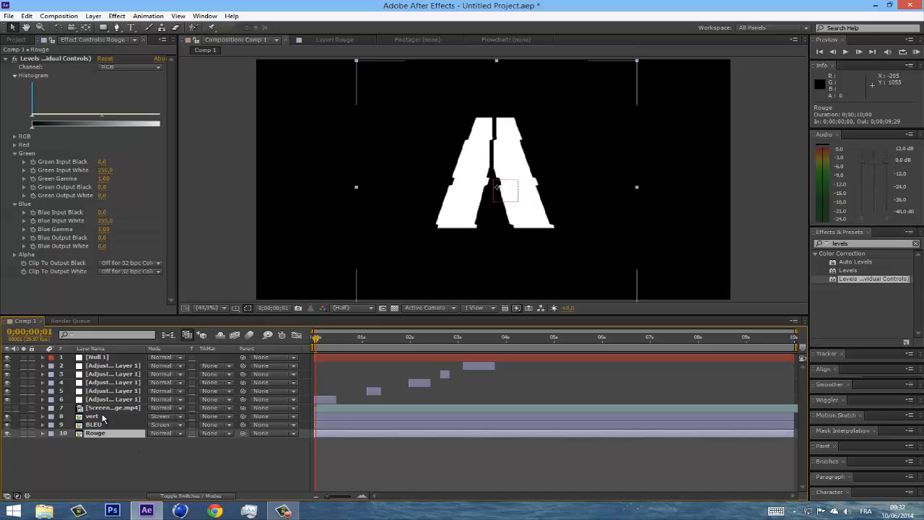
key("p")
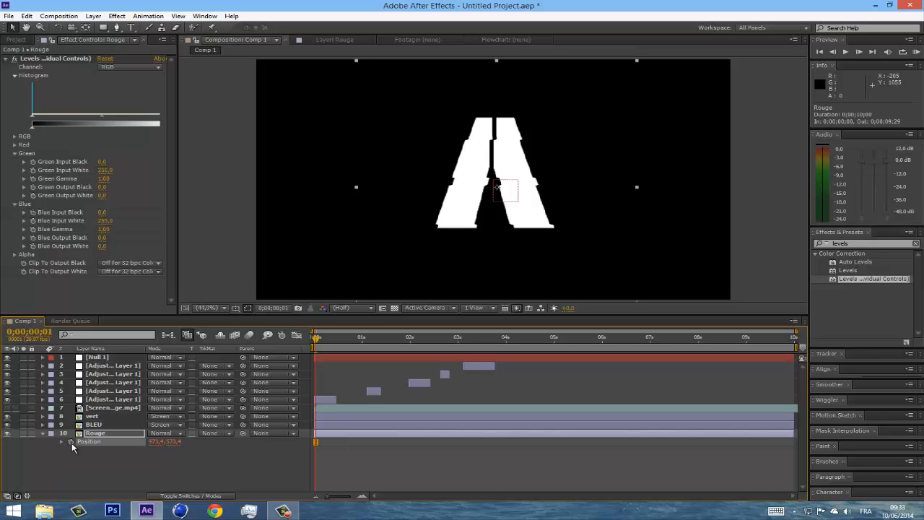
left_click(71, 442, "alt")
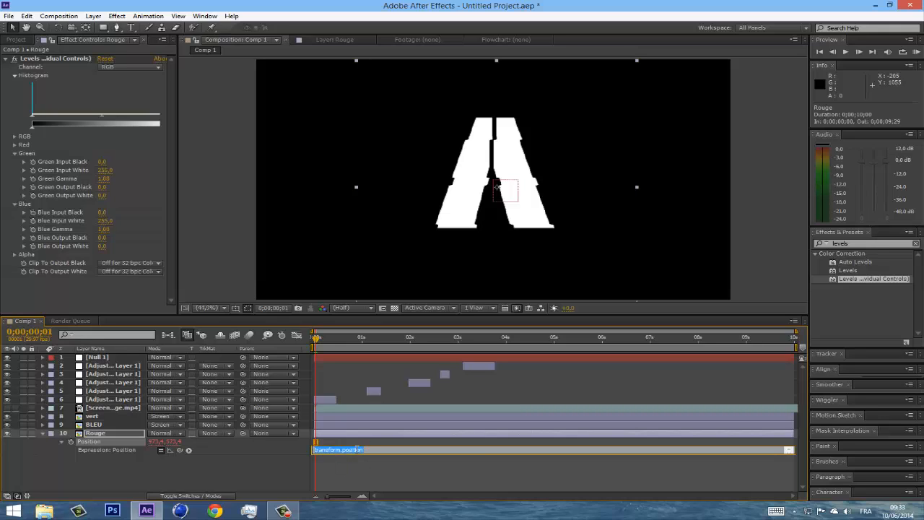
key("BackSpace")
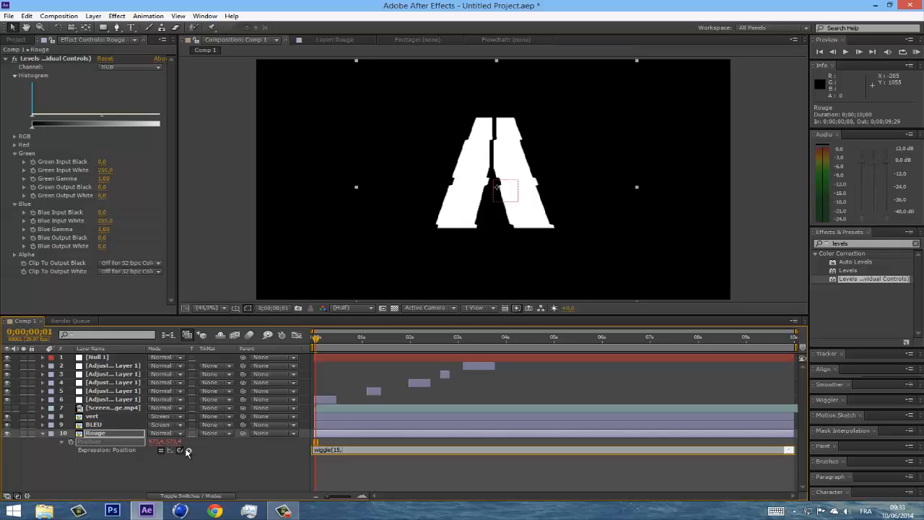
left_click(113, 358)
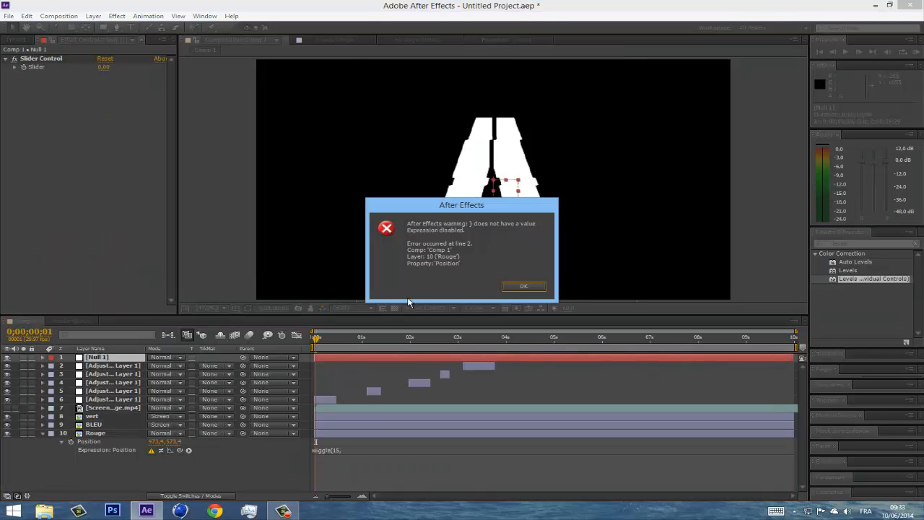
left_click(516, 286)
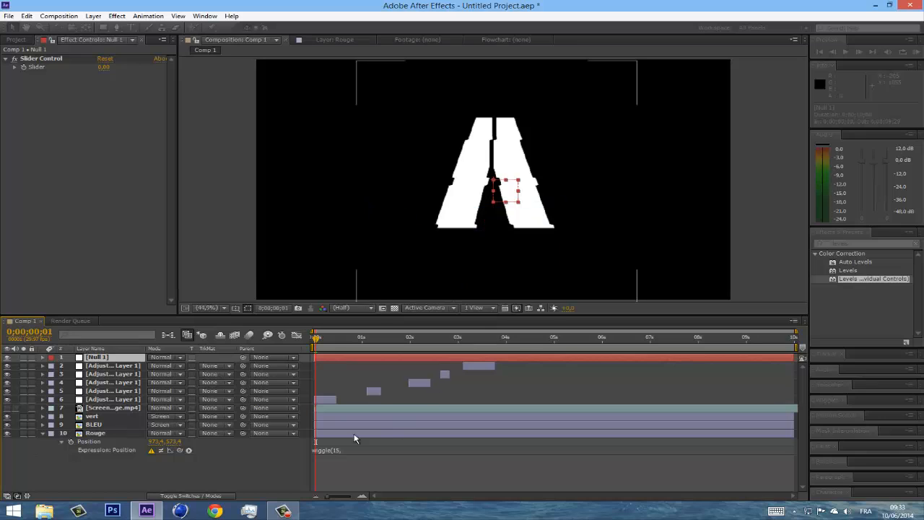
- Complete Rouge's Position wiggle expression by linking its amplitude to Null 1's Slider and adding the closing parenthesis
left_click(351, 451)
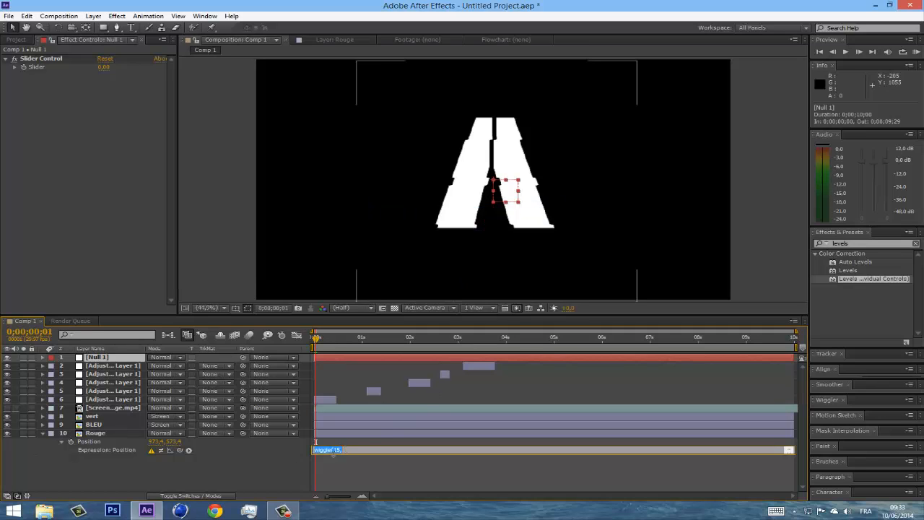
left_click(336, 450)
left_click_drag(179, 450, 24, 69)
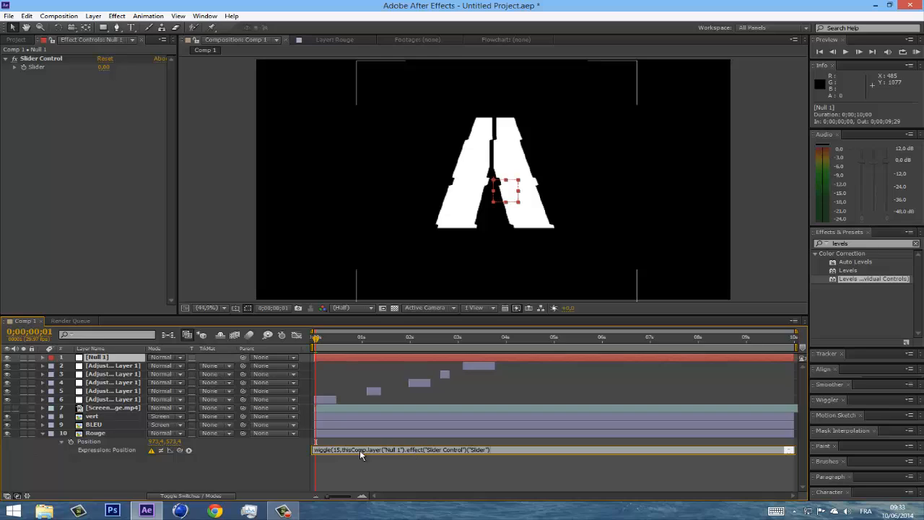
left_click(523, 455)
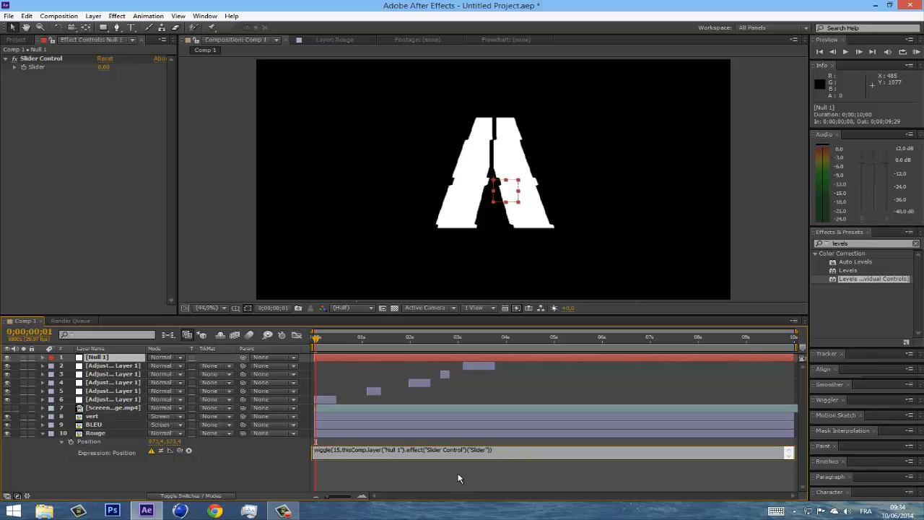
left_click(457, 478)
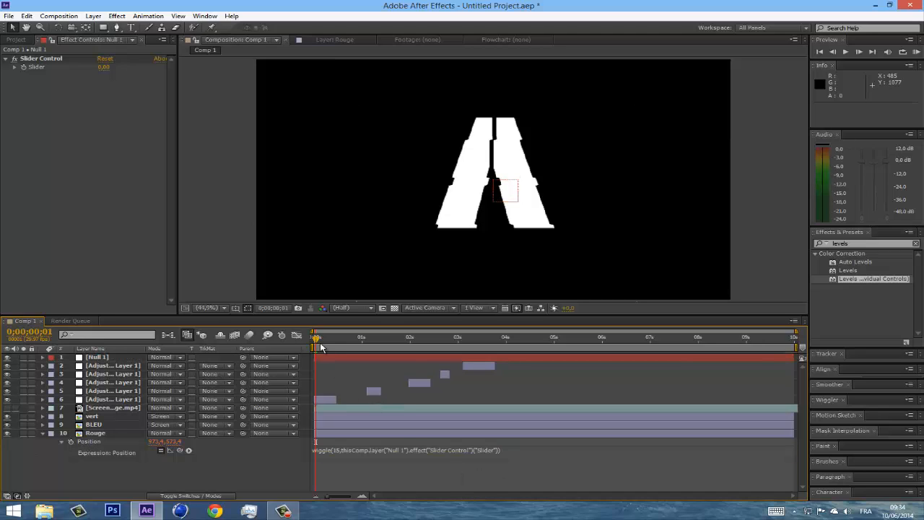
- Set Null 1's Slider to 50 at the first frame, preview the wiggle, and return to the start
mouse_move(321, 347)
left_mouse_down()
mouse_move(365, 345)
mouse_move(315, 345)
left_mouse_up()
left_click(90, 359)
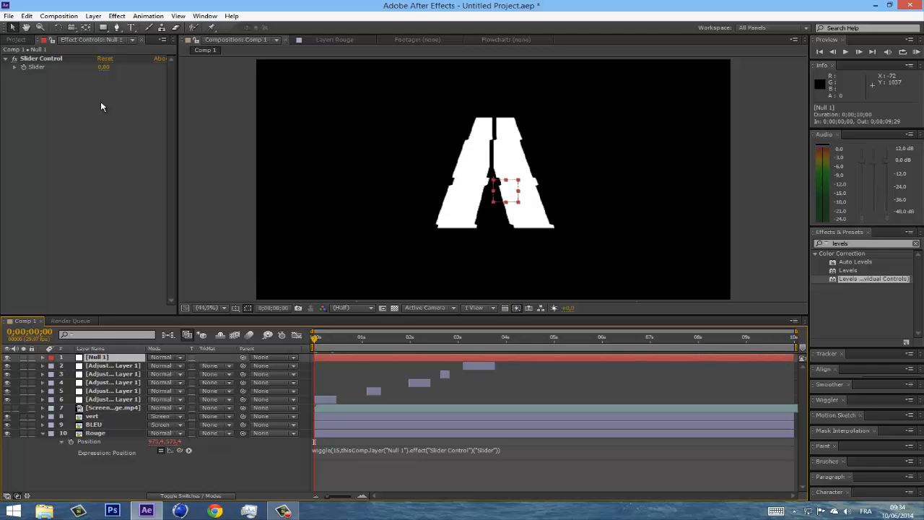
left_click(105, 68)
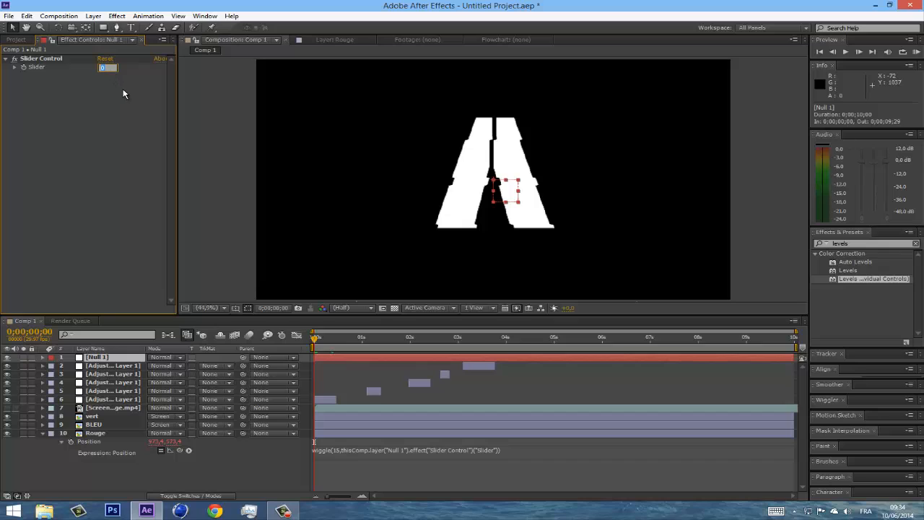
type("50")
key("Return")
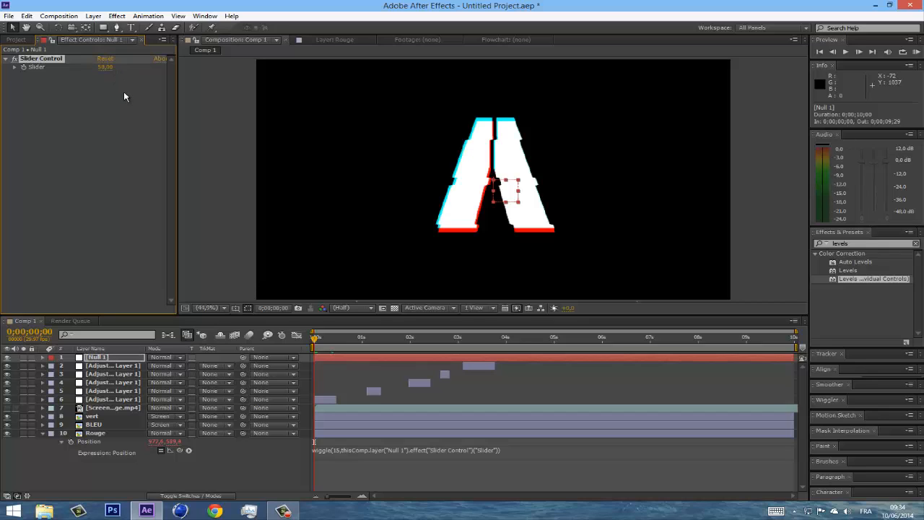
key("space")
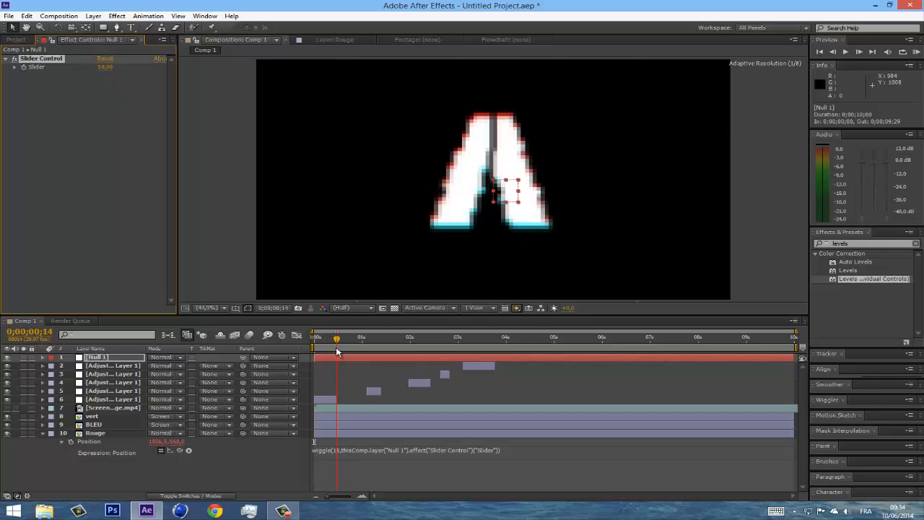
left_click_drag(327, 340, 303, 341)
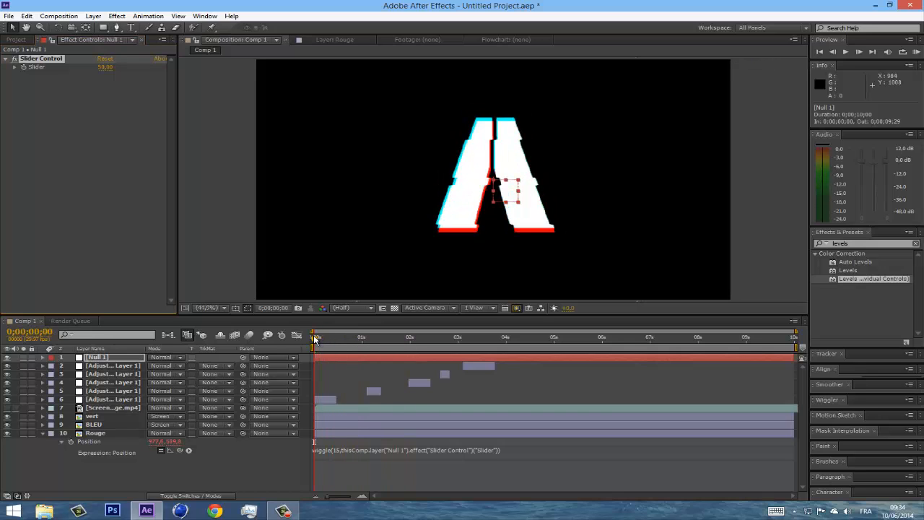
- Keyframe Null 1's Slider at 50 on the first frame and 0 at 0;00;00;15, showing the effect in the timeline
left_click(23, 70)
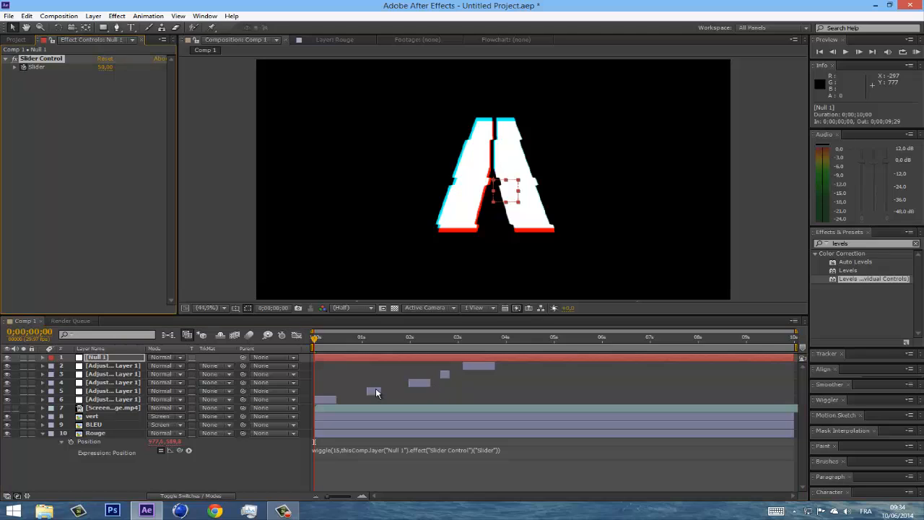
left_click(91, 359)
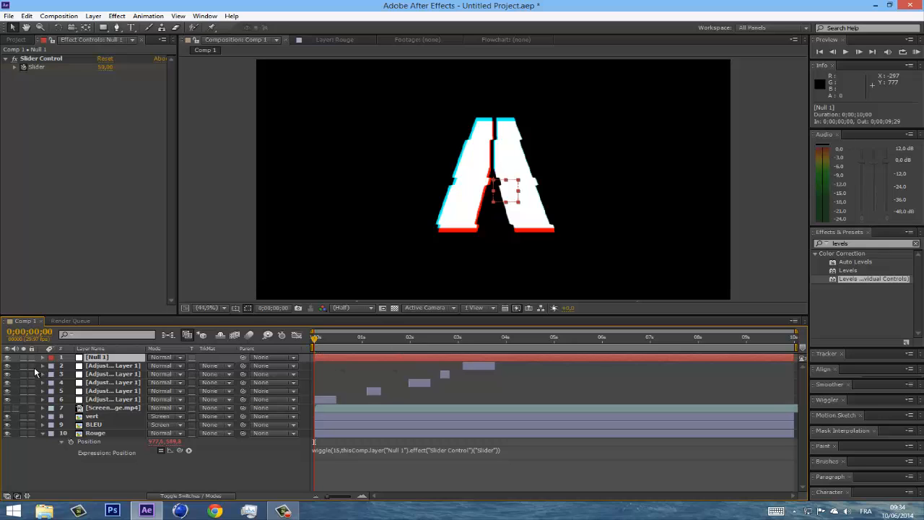
key("e")
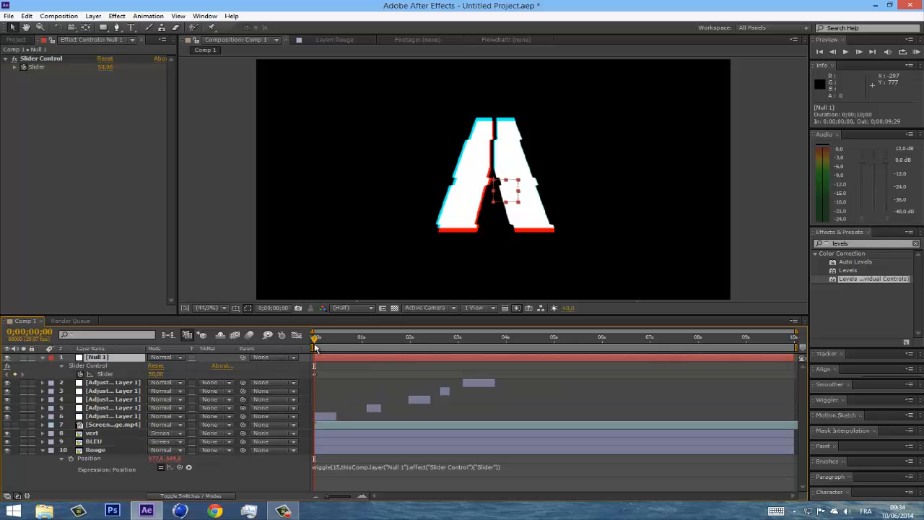
left_click_drag(316, 342, 342, 345)
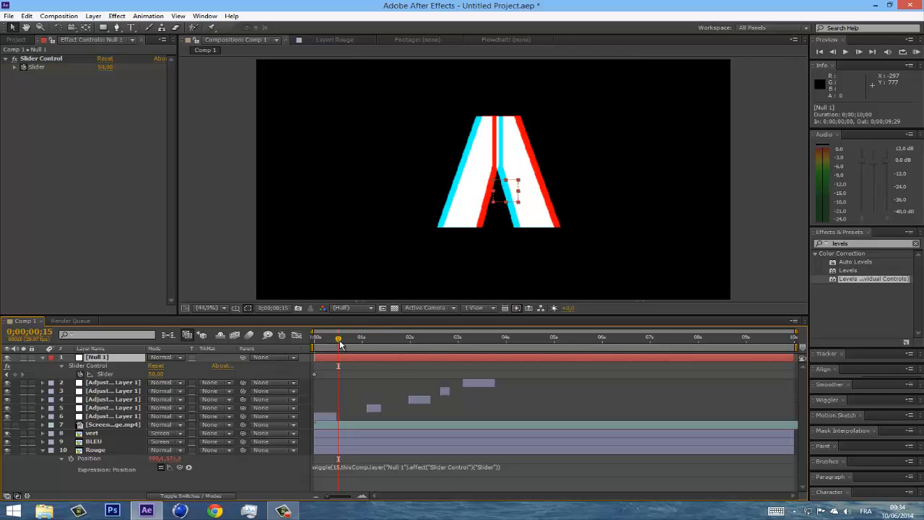
left_click(105, 67)
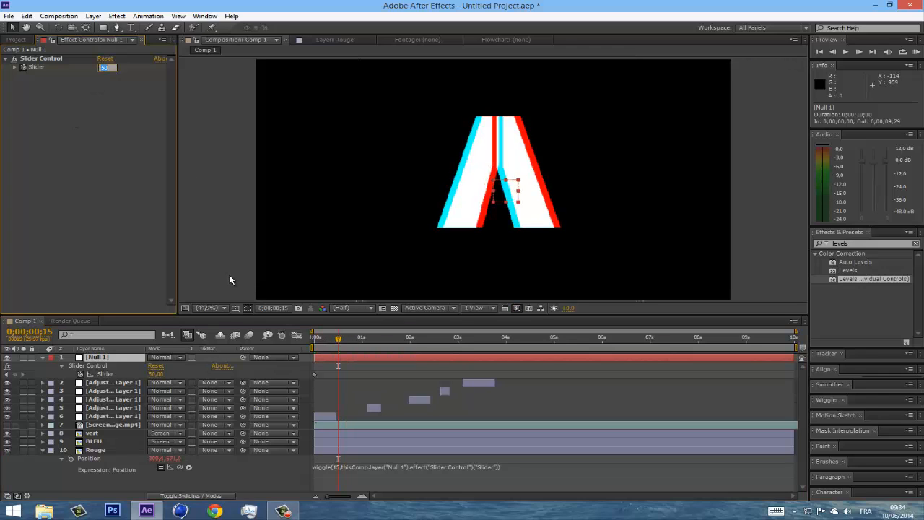
type("0")
key("Return")
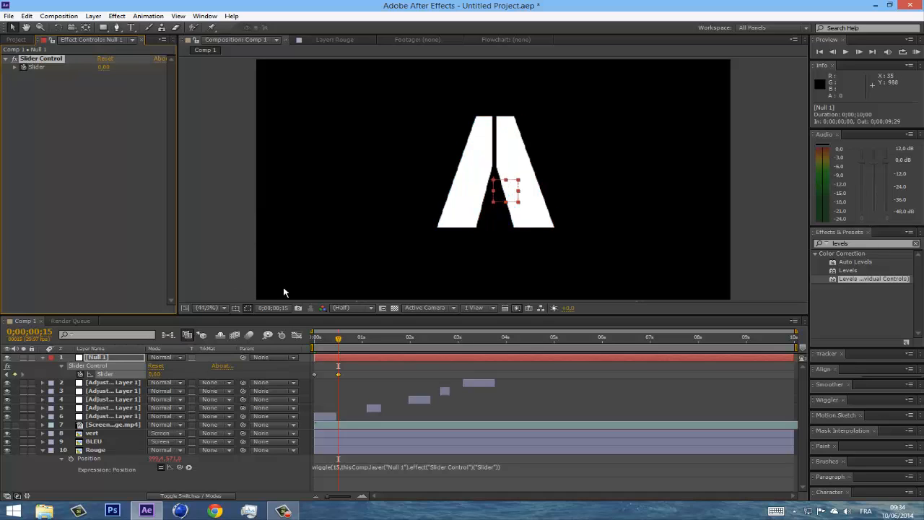
- Preview the fading colour separation and add a Slider keyframe holding 0 at 0;00;01;07, over the second glitch
left_click_drag(336, 341, 323, 344)
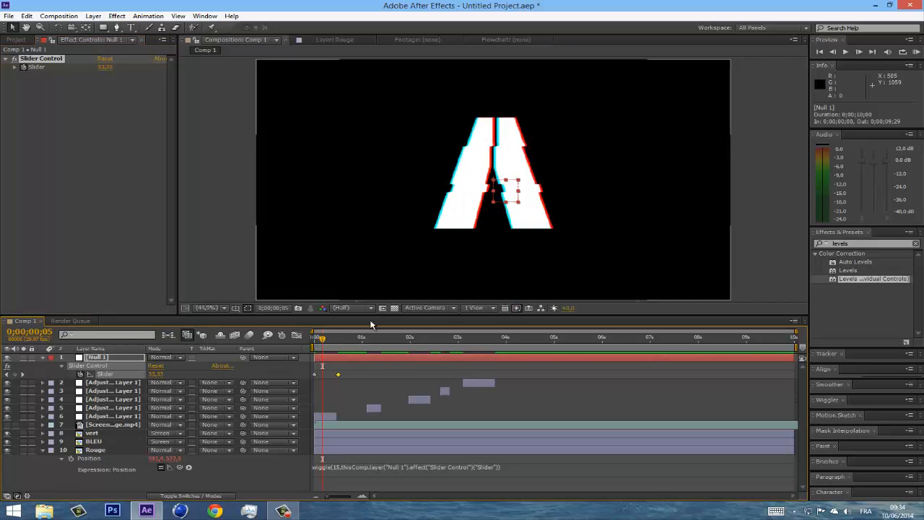
left_click_drag(324, 344, 390, 350)
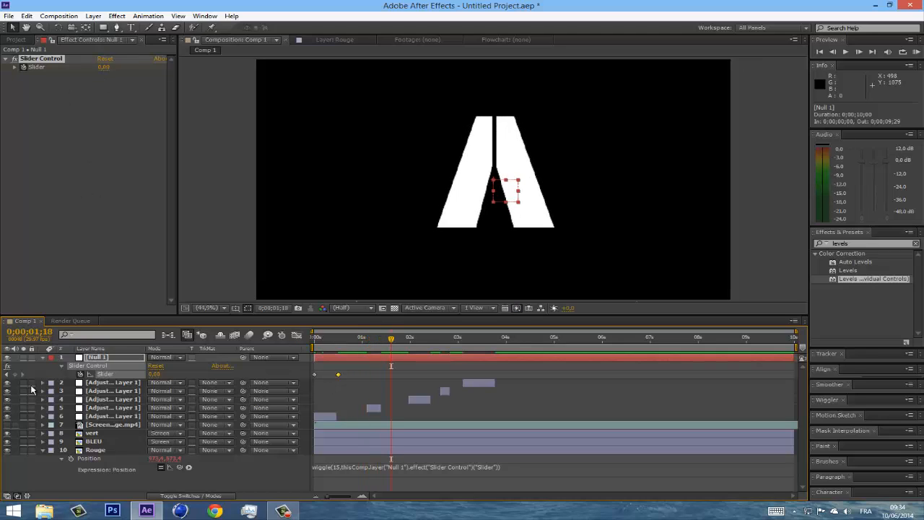
left_click_drag(391, 341, 374, 341)
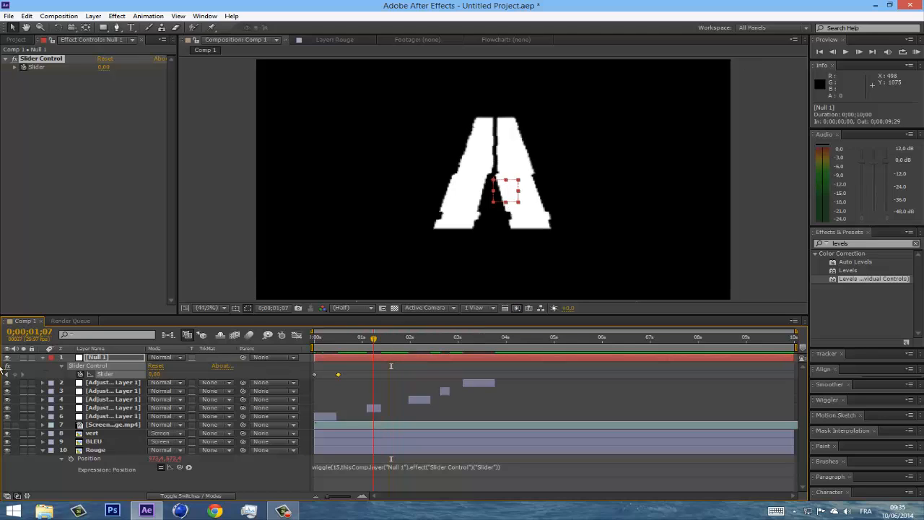
left_click(14, 374)
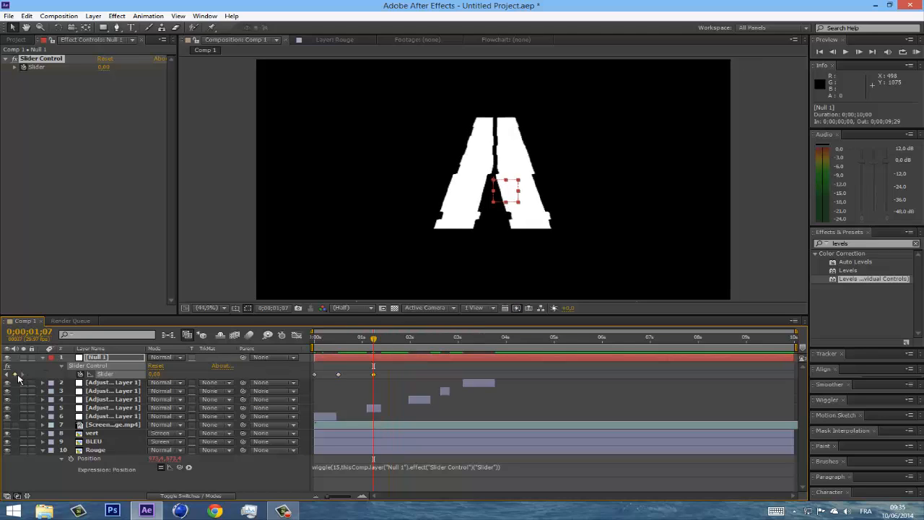
- Keyframe Null 1's Slider at 50 at 0;00;01;24, just before the third glitch
left_click_drag(376, 339, 401, 339)
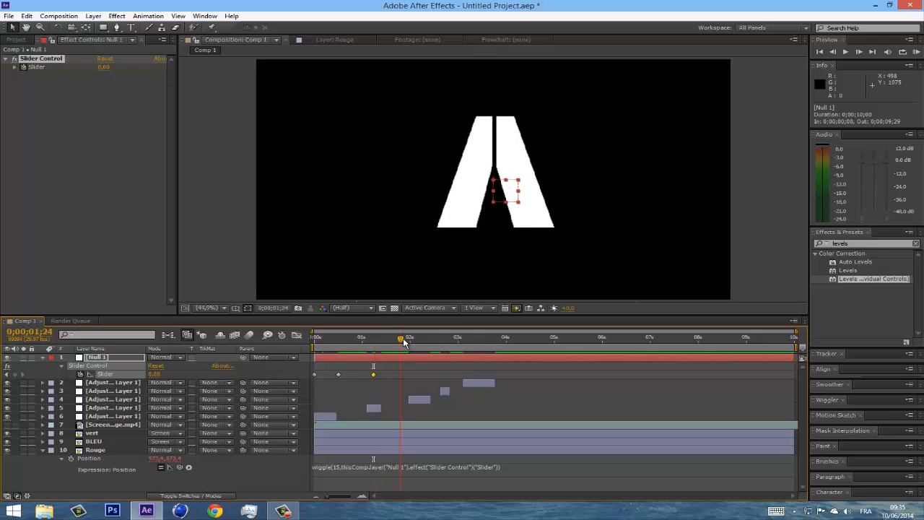
left_click(105, 65)
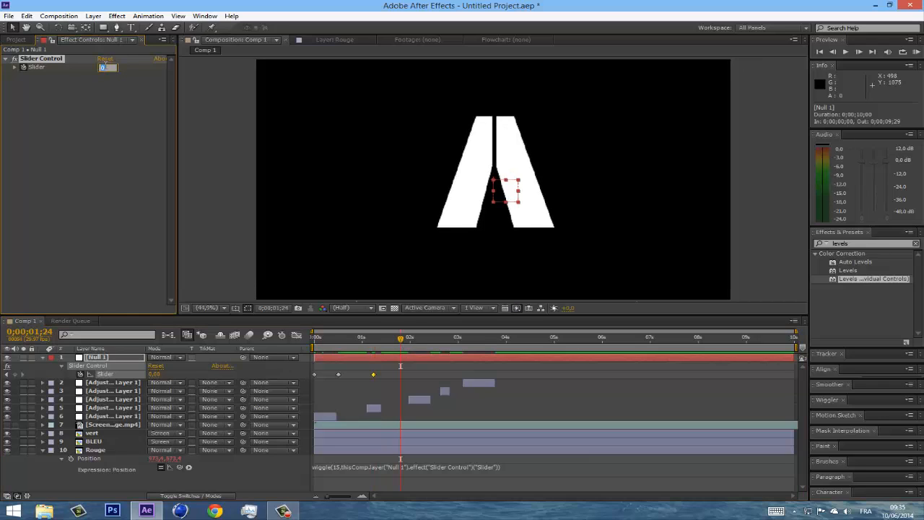
type("58")
key("Return")
- Add a Slider keyframe on Null 1 at 0;00;02;27, just after the fourth glitch
left_click(413, 338)
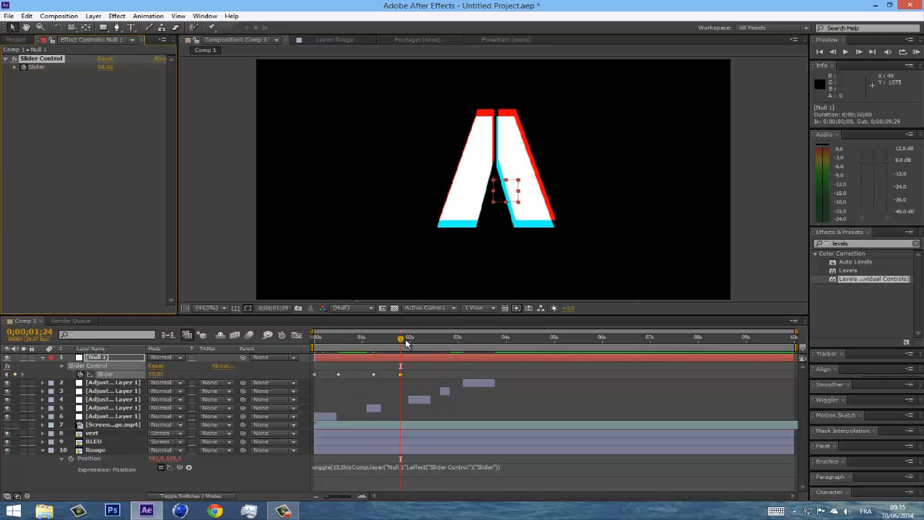
left_click_drag(436, 340, 453, 338)
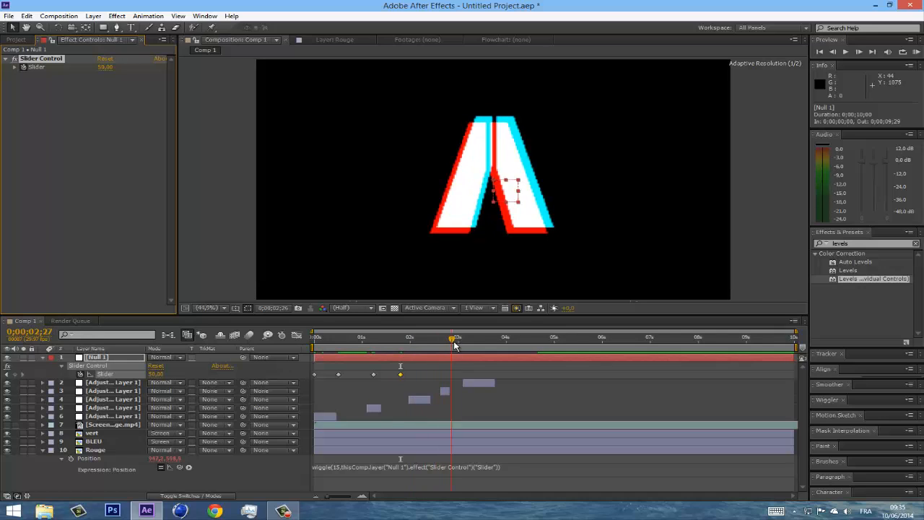
left_click(15, 374)
left_click_drag(465, 340, 475, 340)
left_click(110, 67)
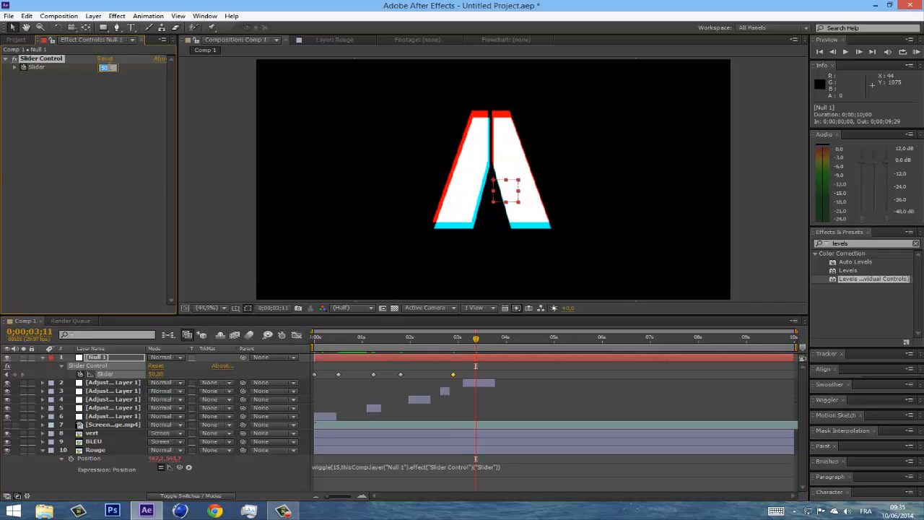
left_click(481, 333)
- Set Null 1's Slider keyframe at 0;00;02;27 to 0
left_click_drag(476, 340, 454, 343)
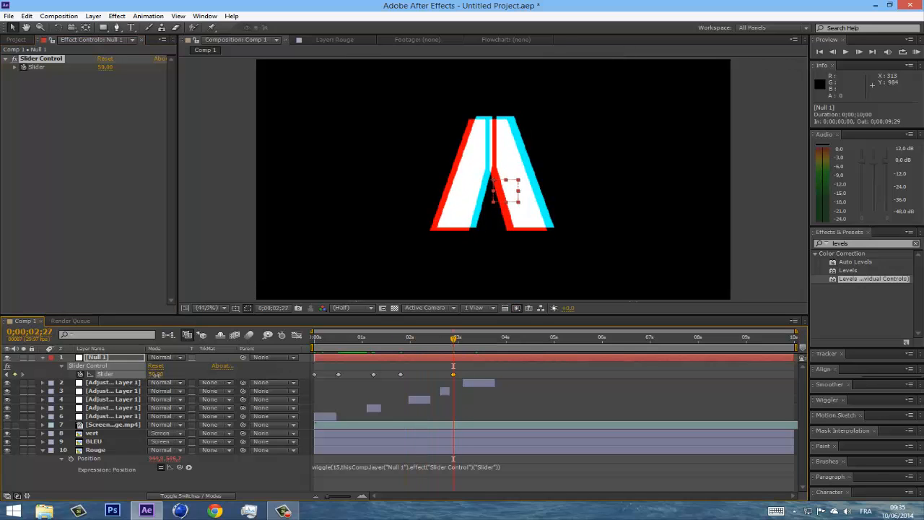
left_click(155, 373)
type("0")
key("Return")
- Keyframe Null 1's Slider at 50 at 0;00;03;13, over the last glitch
left_click_drag(461, 338, 479, 339)
left_click(158, 374)
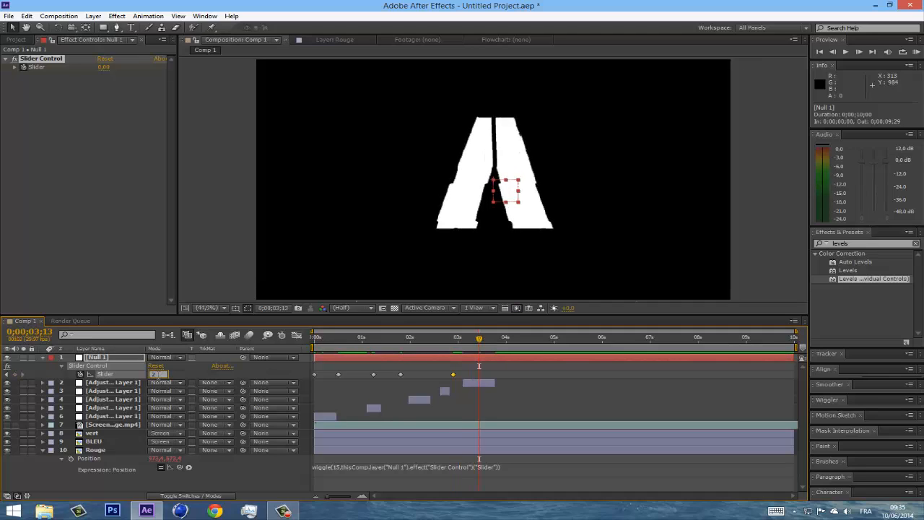
type("50")
key("Return")
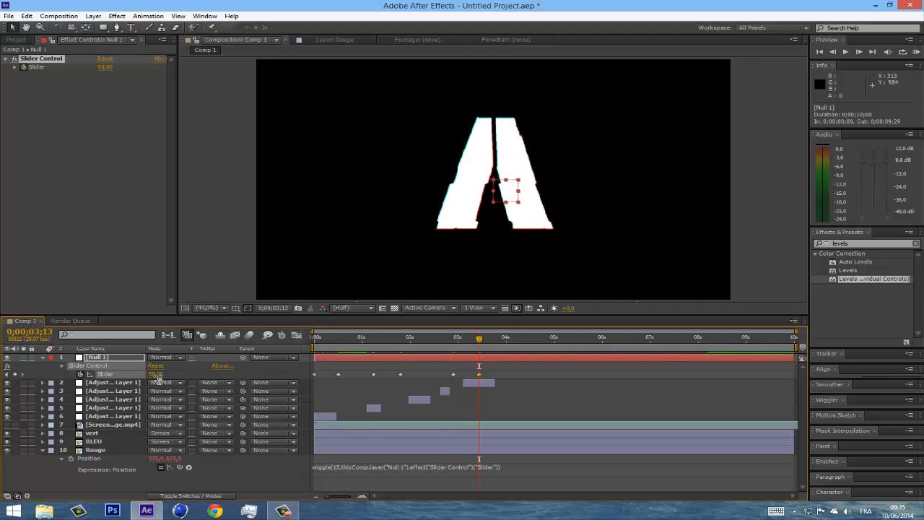
- Set Null 1's Slider to 0 at 0;00;04;00, after the last glitch ends
left_click_drag(474, 338, 506, 339)
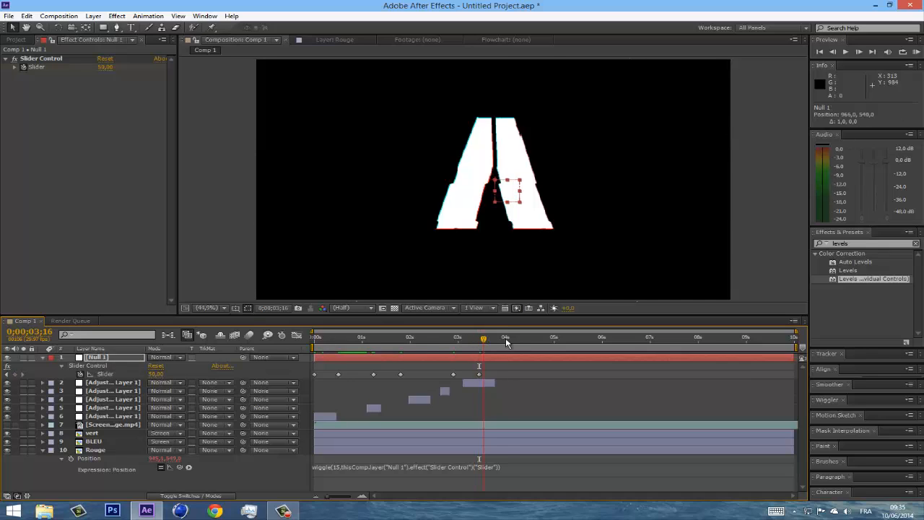
left_click(155, 374)
type("0")
key("Return")
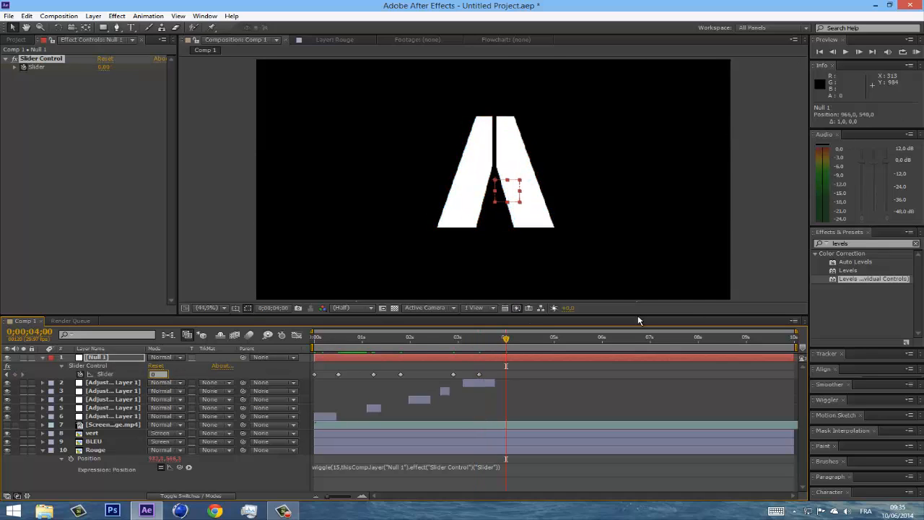
- Preview the composition from the first frame with a RAM preview to check the finished logo glitch animation
left_click_drag(506, 339, 304, 350)
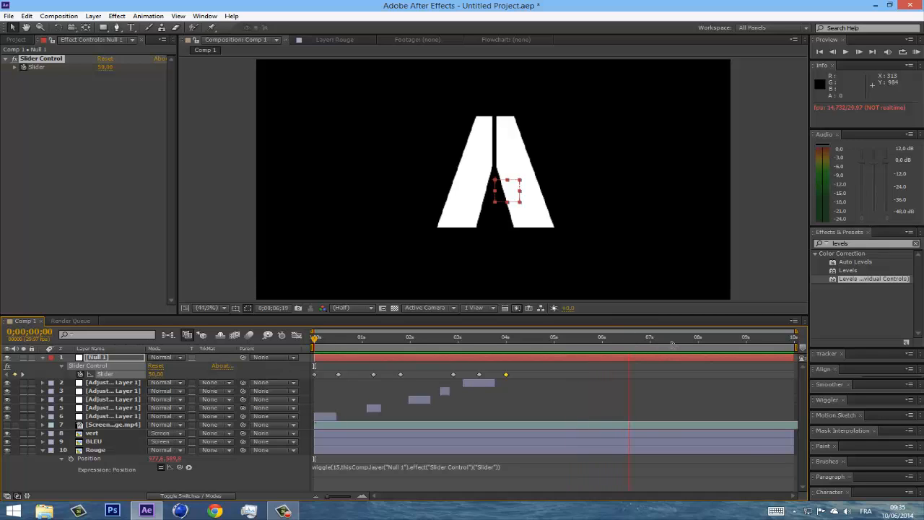
left_click_drag(640, 338, 310, 337)
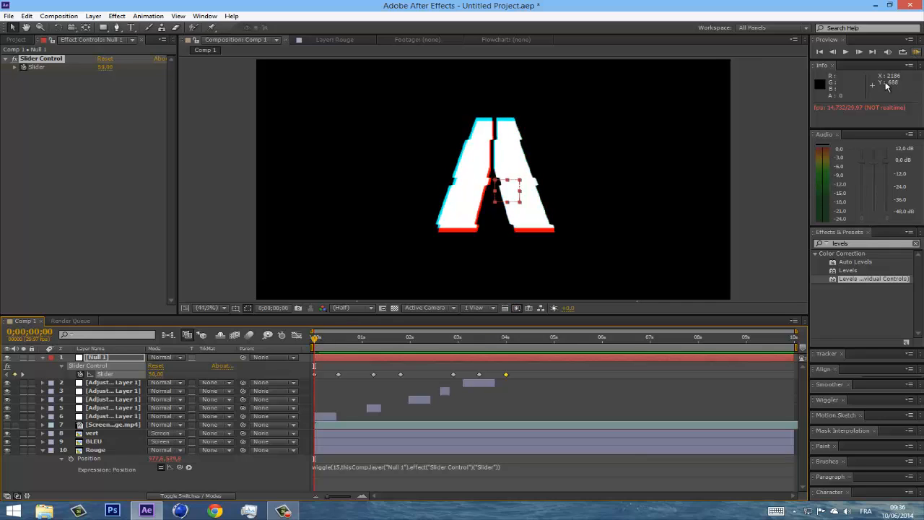
left_click(916, 51)
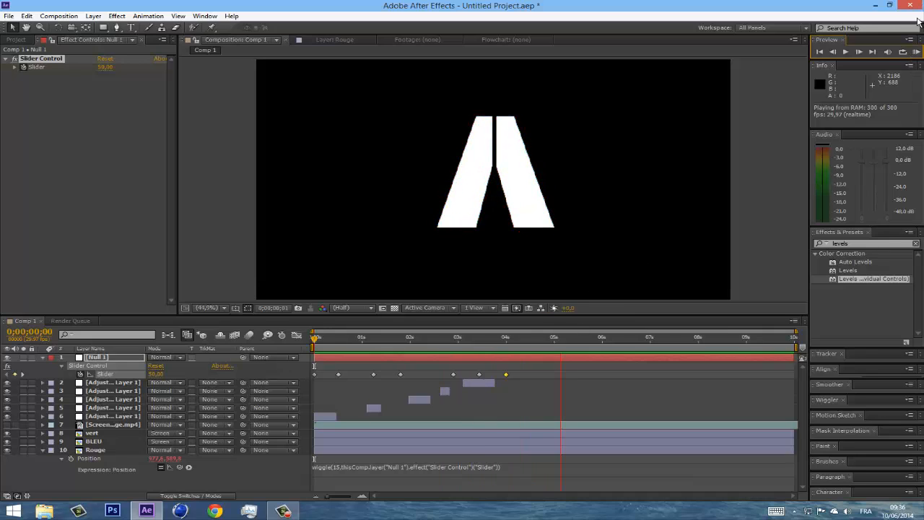
left_click(915, 54)
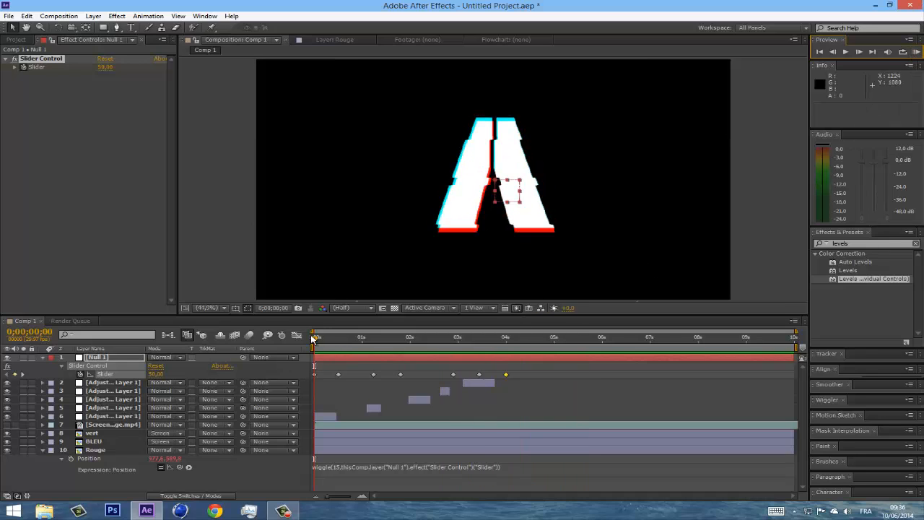
left_click_drag(312, 339, 361, 340)
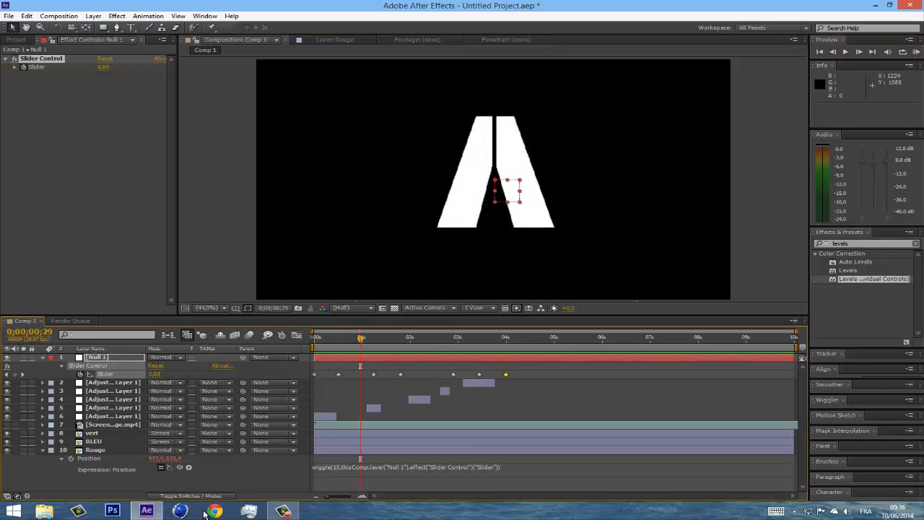
left_click(284, 512)
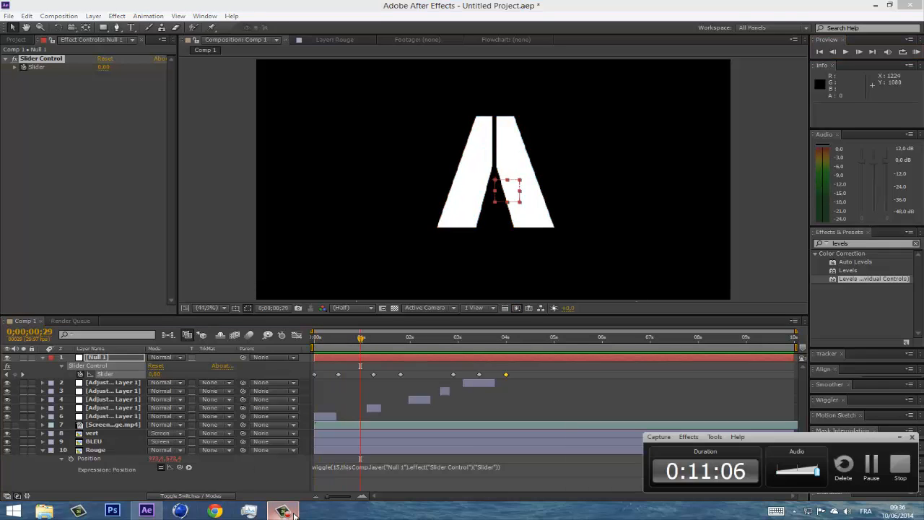